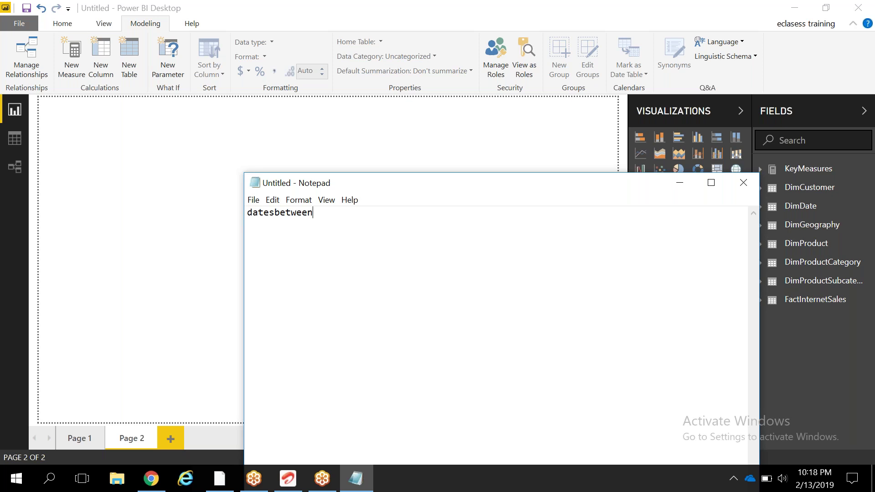
pyautogui.hotkey('shift', 'Left')
pyautogui.hotkey('shift', 'Left')
pyautogui.hotkey('shift', 'Left')
pyautogui.hotkey('shift', 'Left')
pyautogui.hotkey('shift', 'Left')
pyautogui.hotkey('shift', 'Left')
pyautogui.hotkey('shift', 'Left')
pyautogui.hotkey('shift', 'Left')
pyautogui.hotkey('shift', 'Left')
pyautogui.hotkey('shift', 'Left')
pyautogui.hotkey('shift', 'Left')
pyautogui.hotkey('shift', 'Left')
pyautogui.press('Right')
# Step: Add the comment "--each category Wise what is salesamount for last 30 Days" two lines below datesbetween
pyautogui.click(316, 213)
pyautogui.press('Return')
pyautogui.press('Return')
pyautogui.write('--each category Wise what is salesamount for last 30 Days')
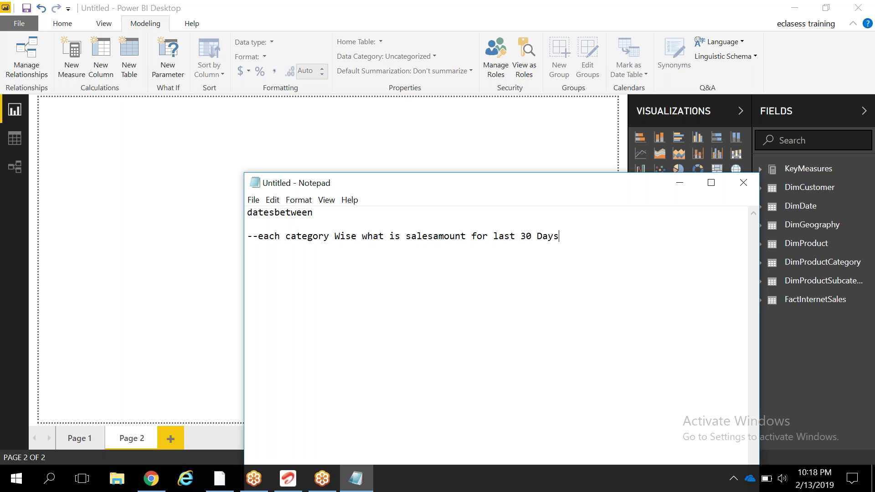
# Step: Write the date range "getdate()-30 and getdate()" a few lines below the comment
pyautogui.press('Return')
pyautogui.press('Return')
pyautogui.press('Return')
pyautogui.write('getdate()')
pyautogui.press('Left')
pyautogui.press('BackSpace')
pyautogui.press('BackSpace')
pyautogui.press('BackSpace')
pyautogui.write('getdate()')
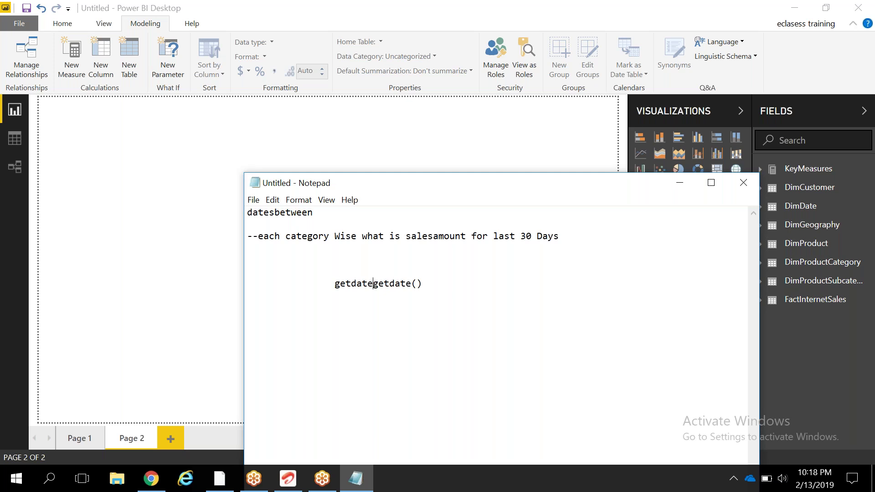
pyautogui.write('-30 ')
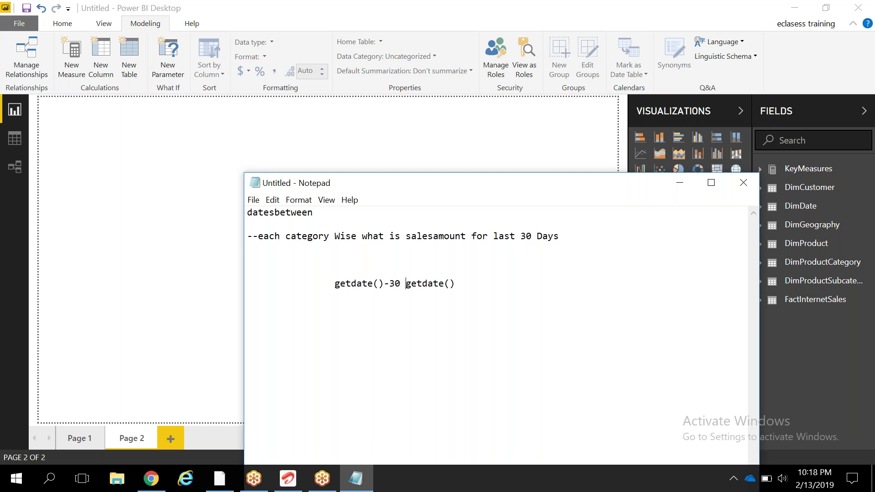
pyautogui.write('and')
# Step: Insert "select sum(salesamount) from table where date between" before the date range and put the range on its own line
pyautogui.click(315, 285)
pyautogui.write('select sum(')
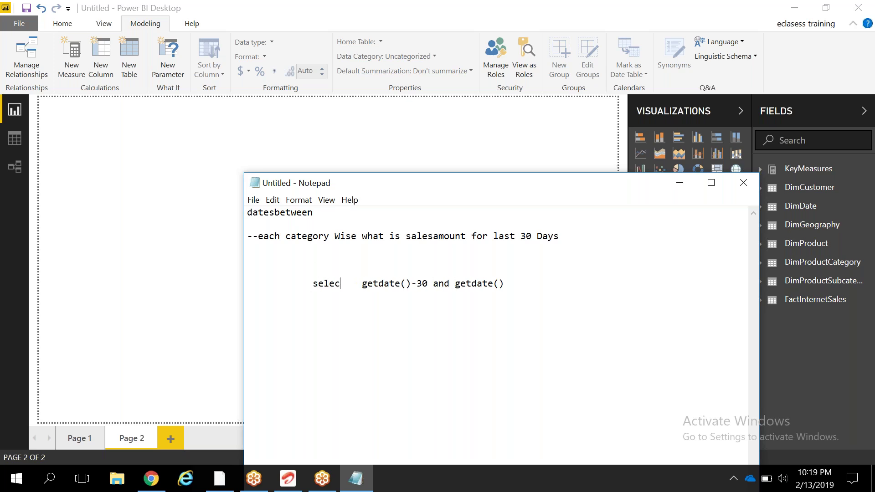
pyautogui.write('salesamoun')
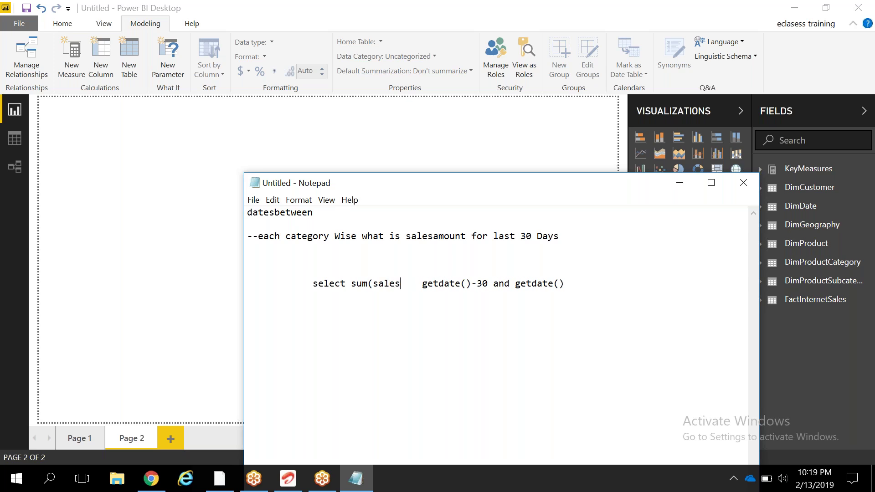
pyautogui.write('t)    fro')
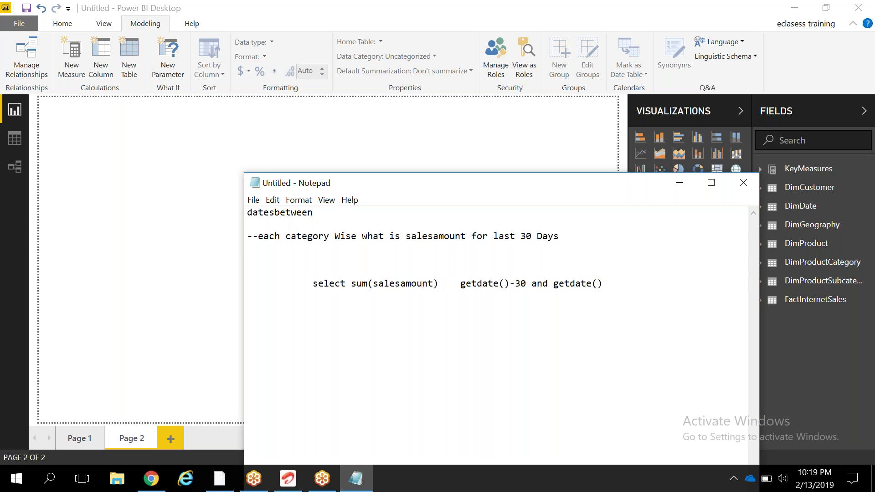
pyautogui.write('m ')
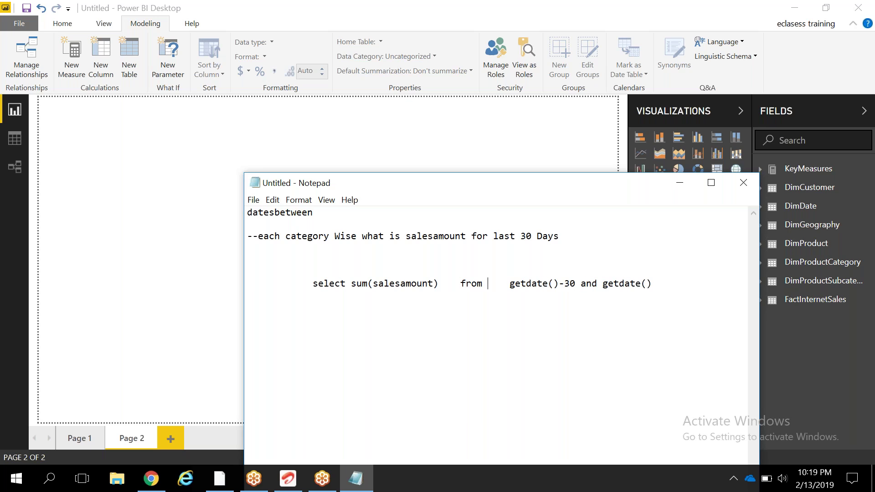
pyautogui.write('table where ')
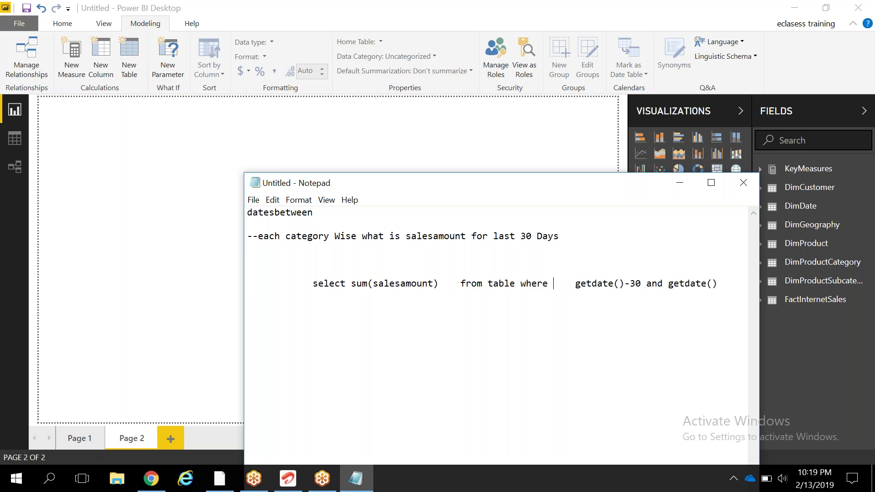
pyautogui.write('date')
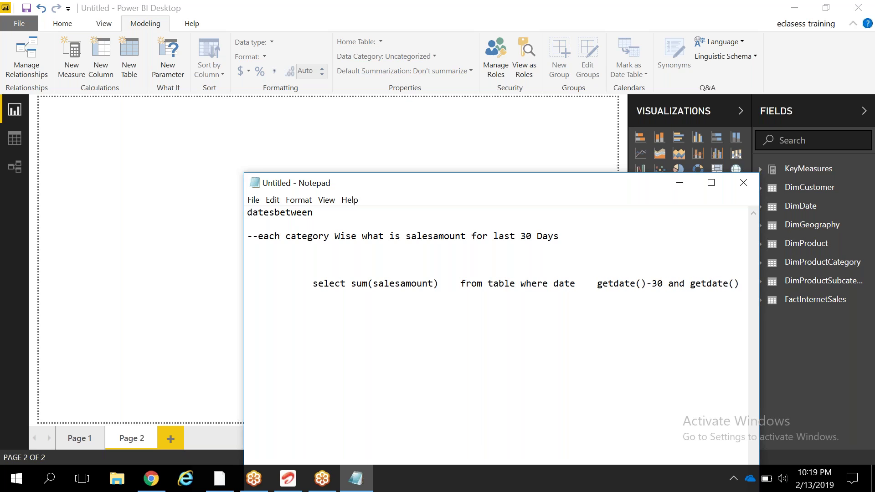
pyautogui.write(' betwe')
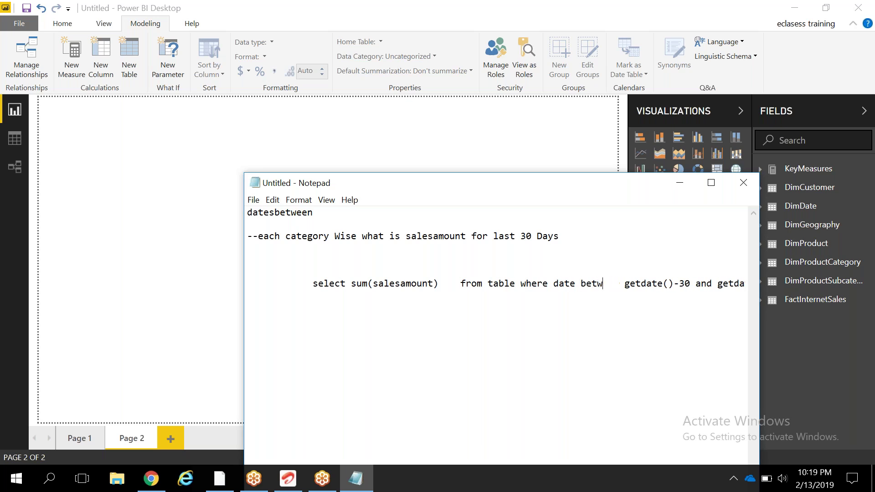
pyautogui.write('en')
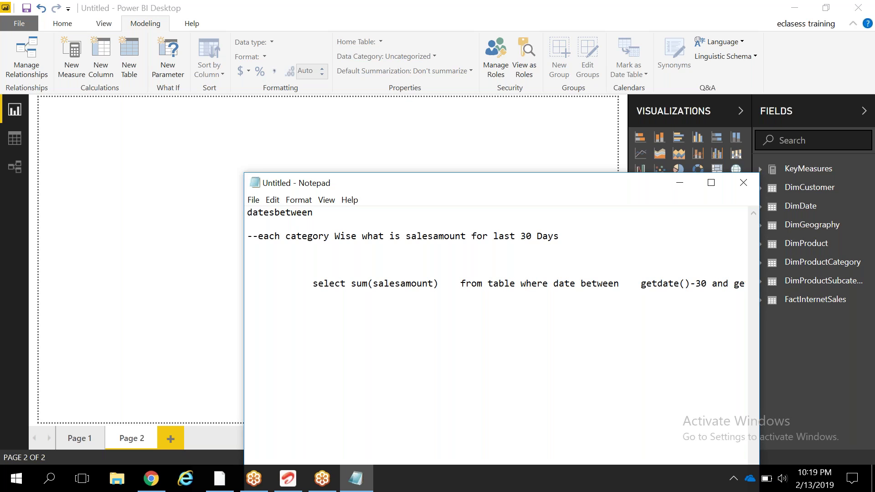
pyautogui.press('Return')
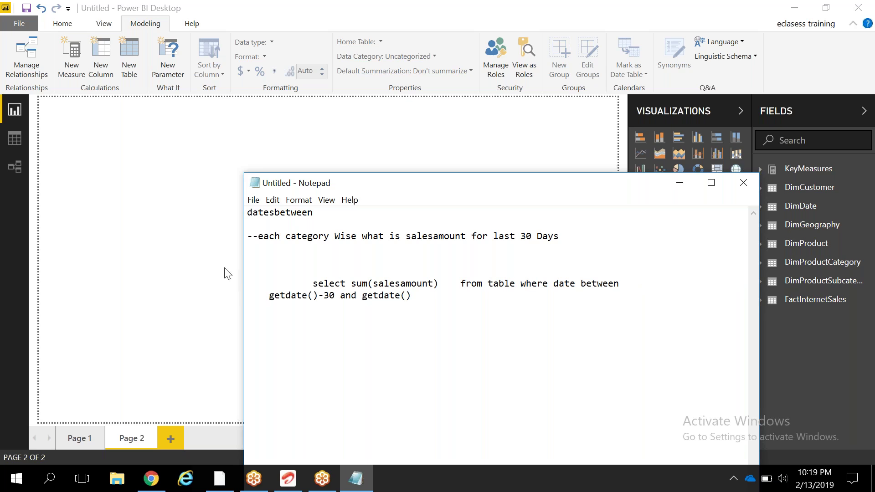
# Step: Add englishprodcat as a second column after sum(salesamount) in the select statement
pyautogui.moveTo(437, 304); pyautogui.dragTo(390, 296)
pyautogui.keyDown('shift'); pyautogui.click(311, 274); pyautogui.keyUp('shift')
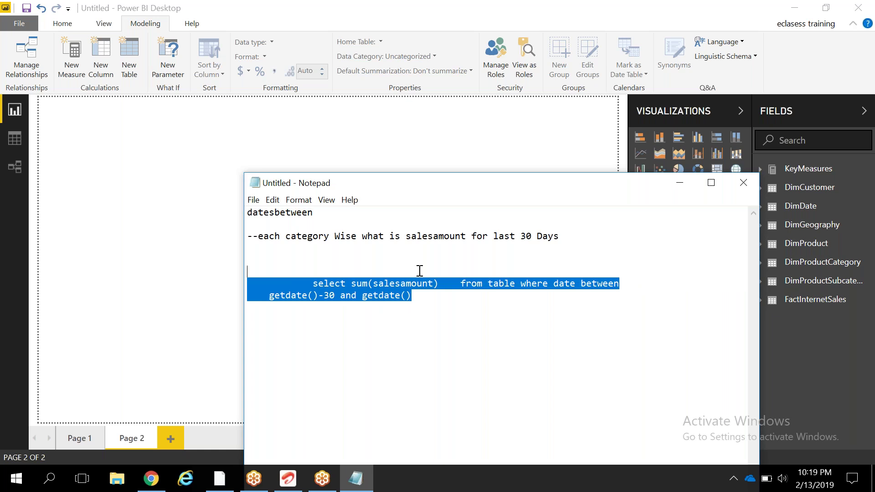
pyautogui.click(440, 286)
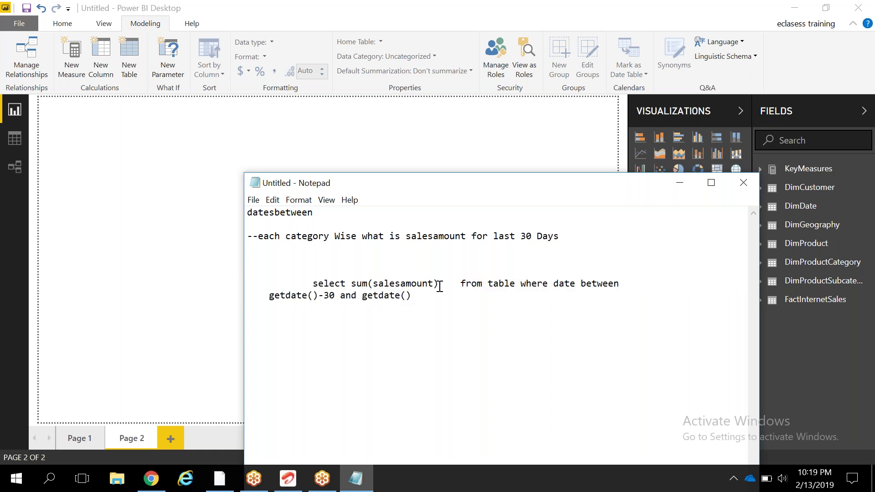
pyautogui.write(',en')
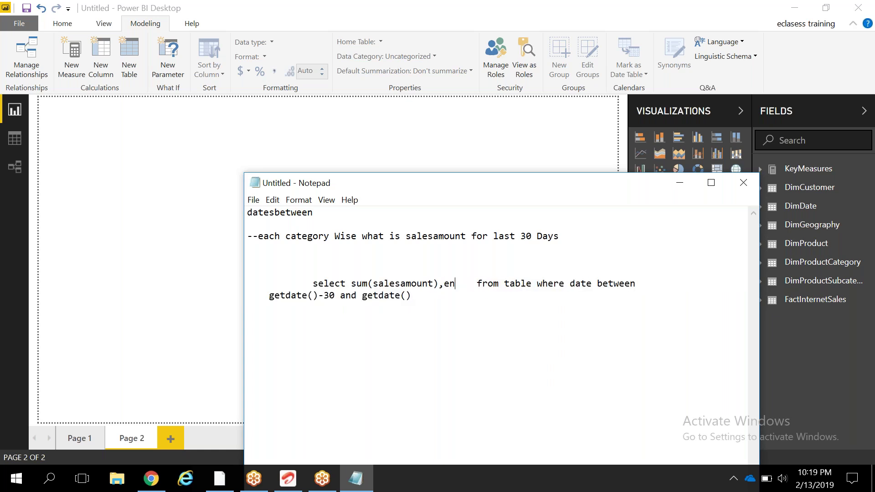
pyautogui.write('glishpro')
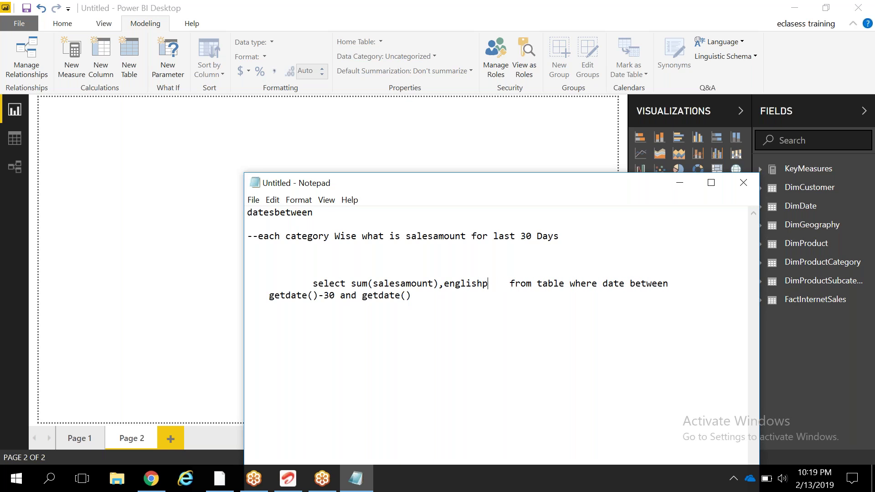
pyautogui.write('dcat')
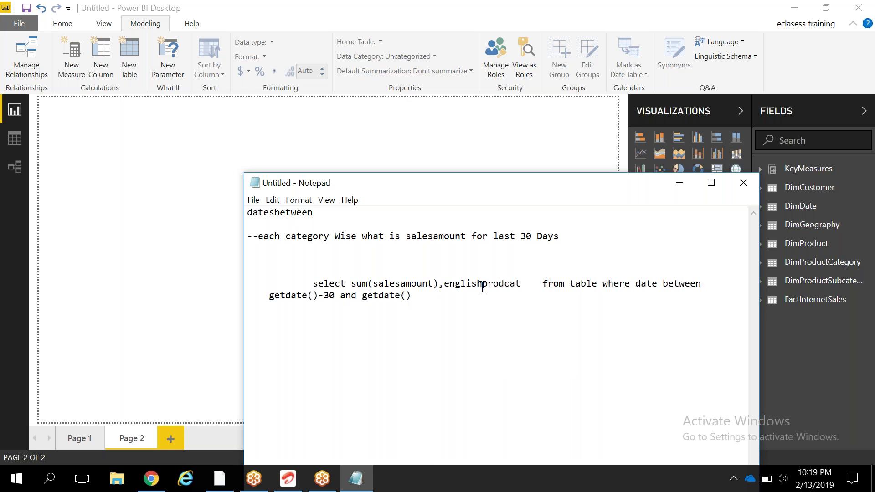
# Step: Add a "group by" line below the date range of the query
pyautogui.hotkey('ctrl', 'shift', 'Left')
pyautogui.hotkey('ctrl', 'shift', 'Left')
pyautogui.hotkey('ctrl', 'shift', 'Left')
pyautogui.hotkey('ctrl', 'shift', 'Left')
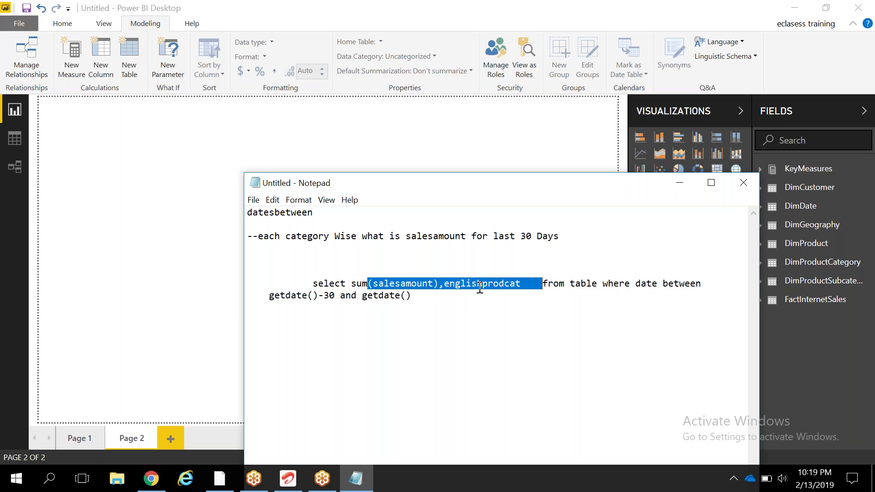
pyautogui.click(437, 299)
pyautogui.press('Return')
pyautogui.write('group by')
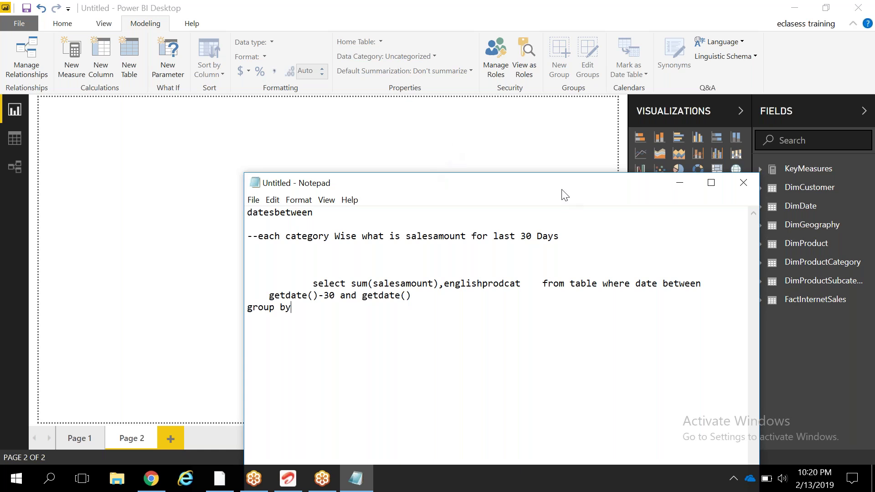
# Step: Switch to Power BI Desktop and create a new measure in the KeyMeasures table
pyautogui.click(688, 185)
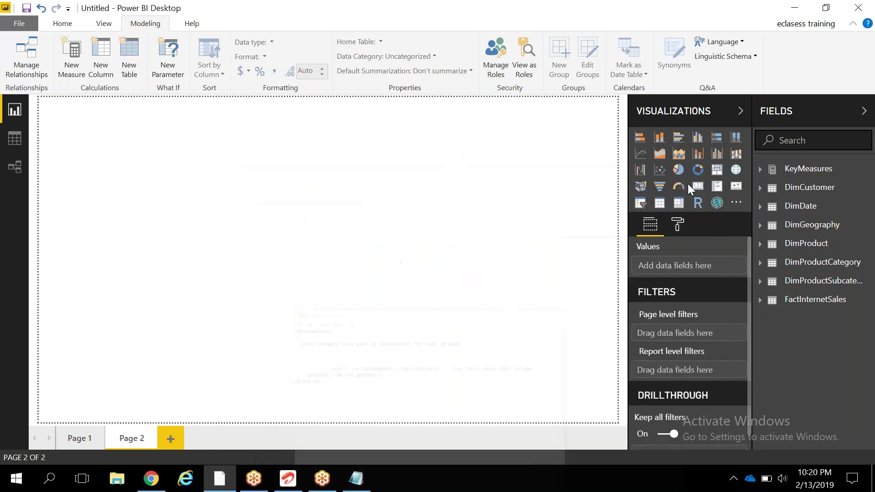
pyautogui.click(807, 175)
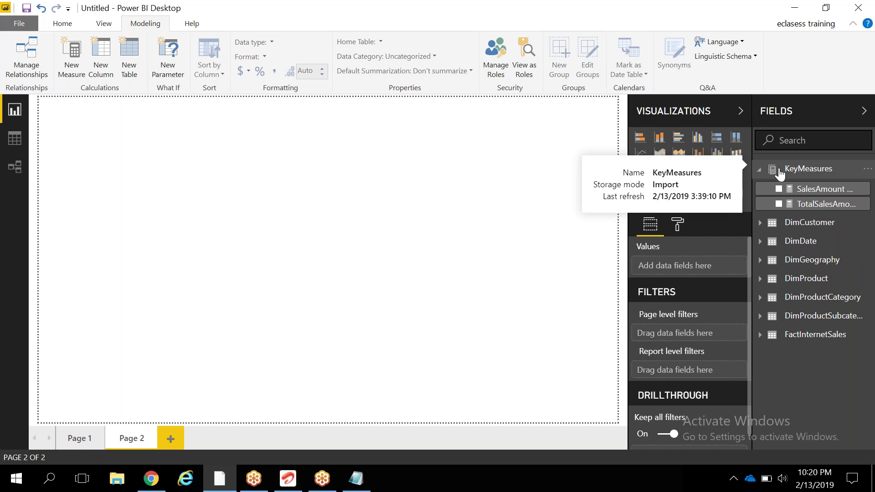
pyautogui.click(62, 24)
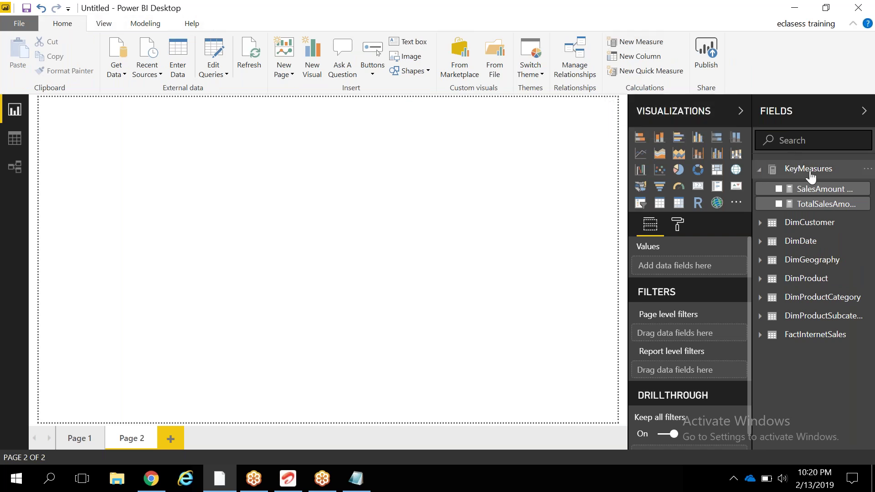
pyautogui.moveTo(808, 173)
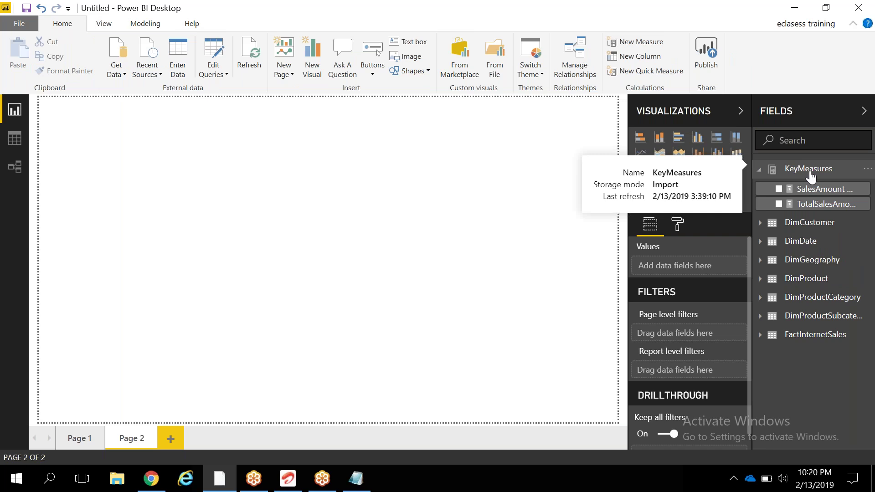
pyautogui.click(626, 45)
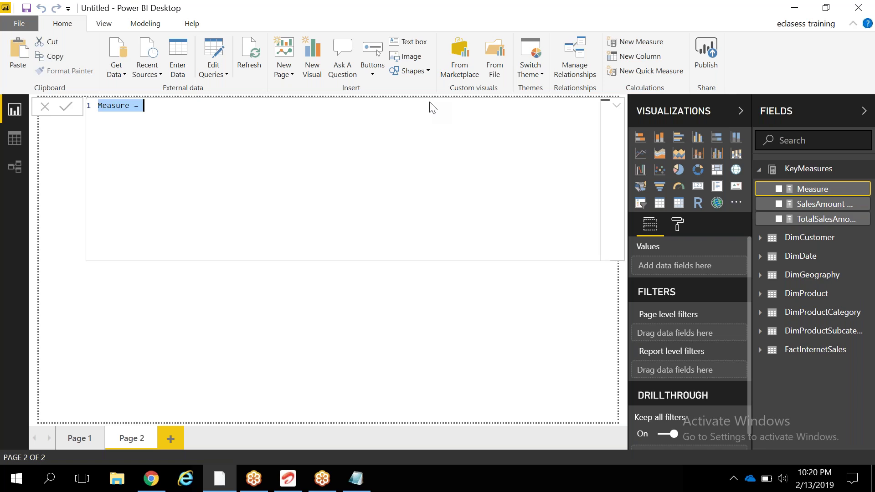
# Step: Rename the new measure in its formula as Last30Dayssales
pyautogui.click(132, 106)
pyautogui.press('BackSpace')
pyautogui.press('BackSpace')
pyautogui.press('BackSpace')
pyautogui.press('BackSpace')
pyautogui.press('BackSpace')
pyautogui.press('BackSpace')
pyautogui.press('BackSpace')
pyautogui.write('Last')
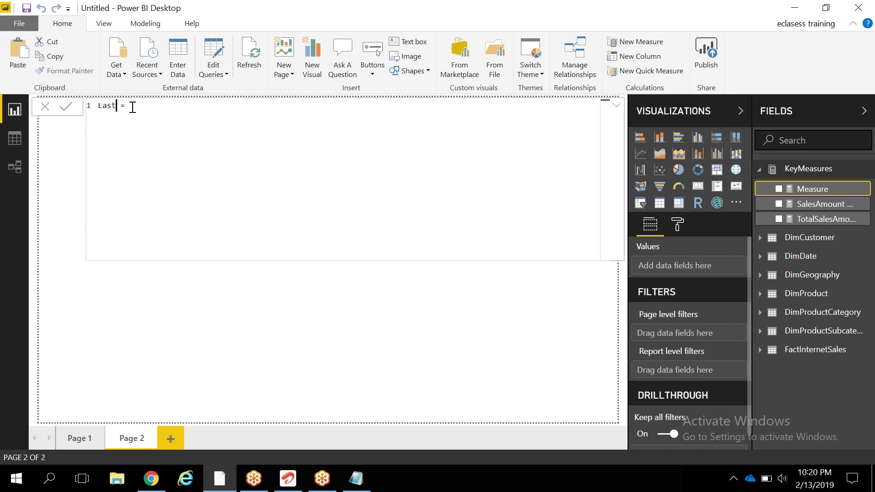
pyautogui.write('30Dayssales')
# Step: Define the measure with CALCULATE, using sum(FactInternetSales[SalesAmount]) as its expression
pyautogui.press('End')
pyautogui.write('c')
pyautogui.press('Tab')
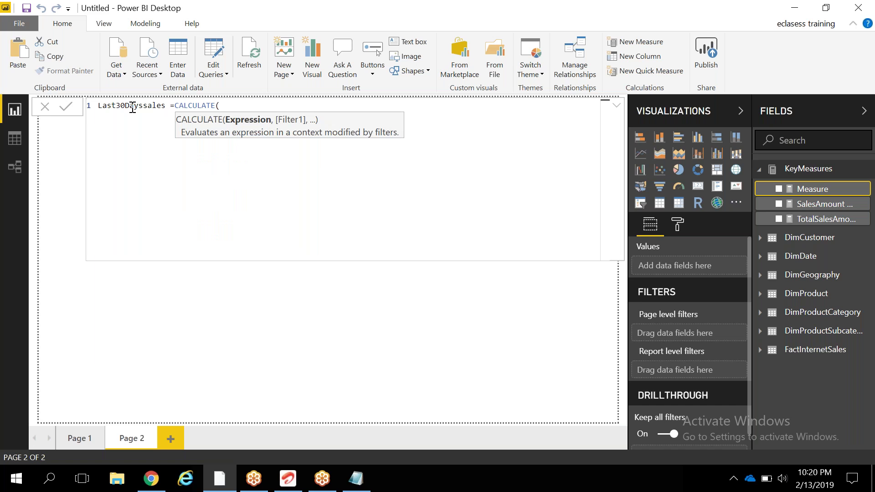
pyautogui.write('sum(s')
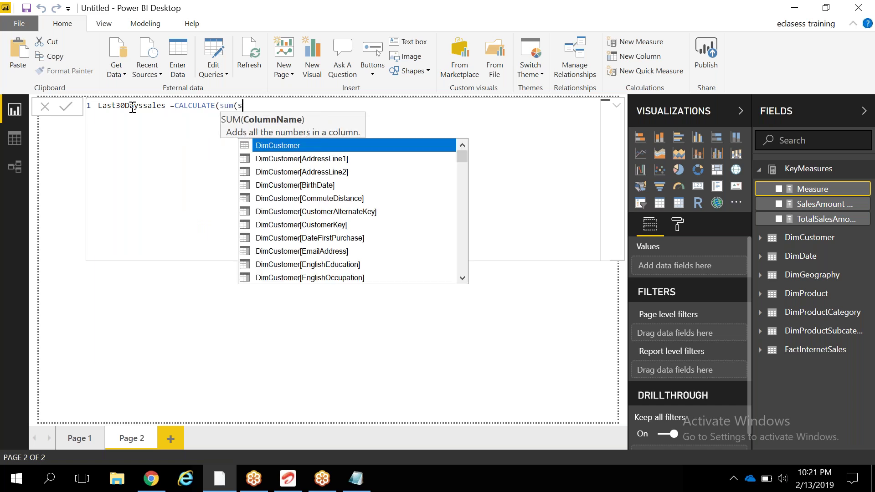
pyautogui.write('alesamoun')
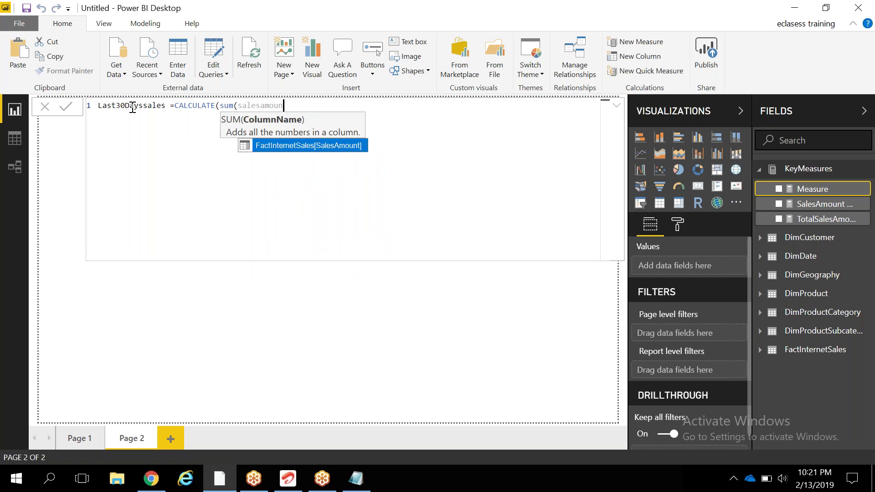
pyautogui.write('t')
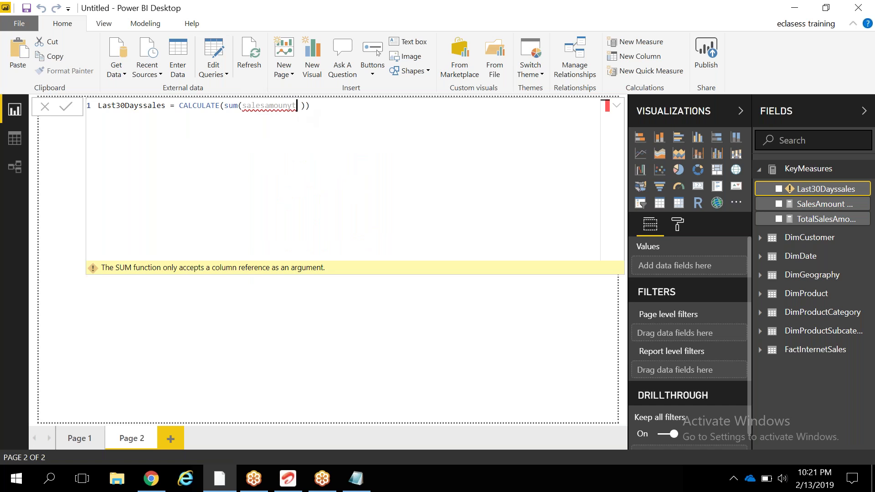
pyautogui.press('Delete')
pyautogui.press('Delete')
pyautogui.press('Delete')
pyautogui.press('BackSpace')
pyautogui.press('BackSpace')
pyautogui.press('BackSpace')
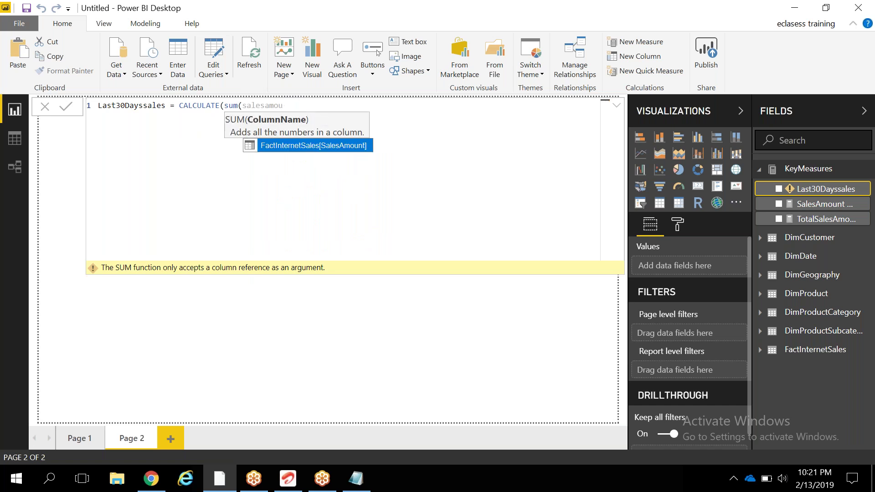
pyautogui.press('Tab')
pyautogui.write(')')
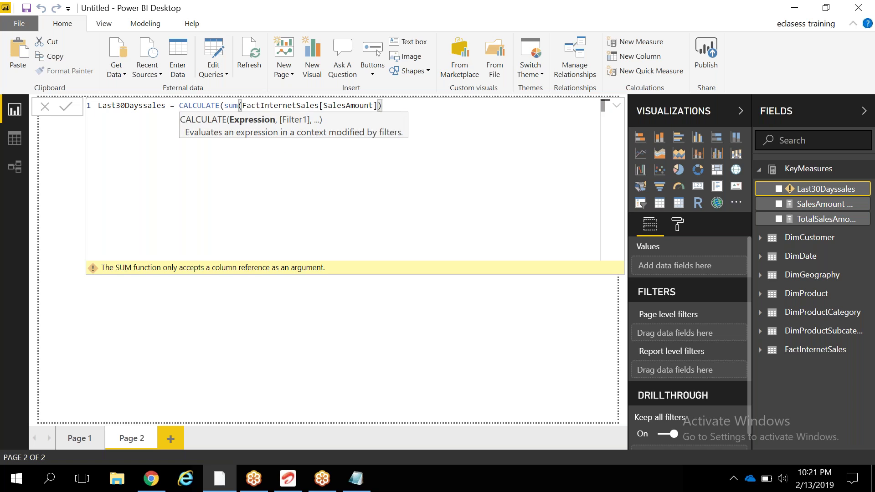
# Step: Add the DATESBETWEEN function as the first filter argument of CALCULATE
pyautogui.write(',')
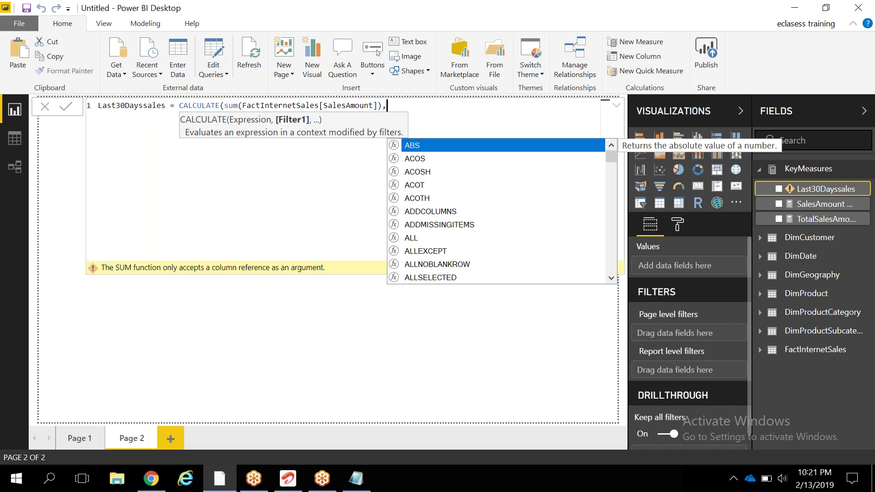
pyautogui.write('date')
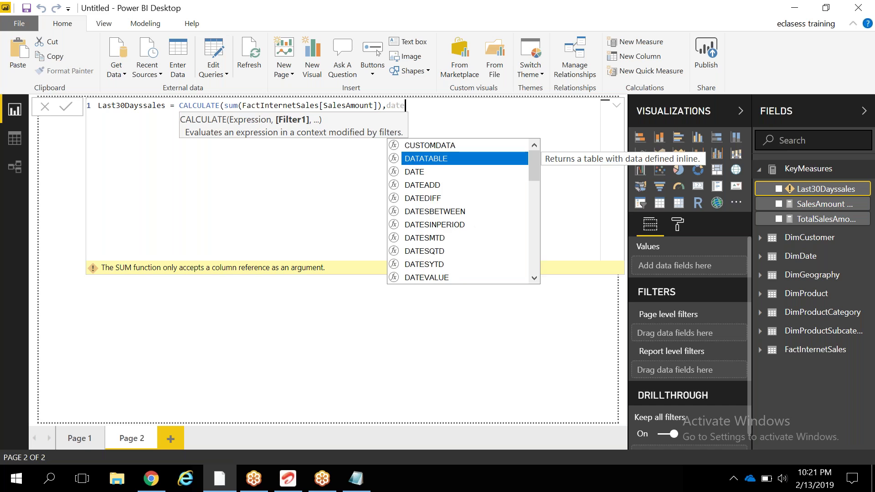
pyautogui.write('sbetwe')
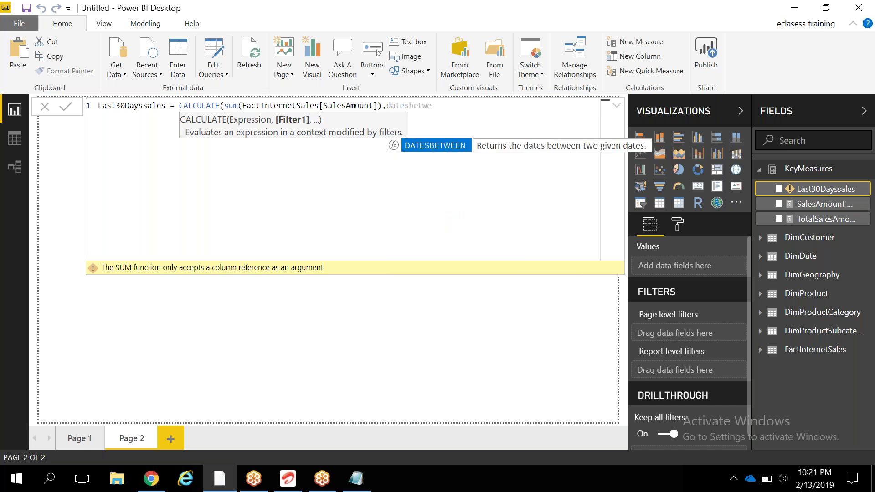
pyautogui.press('Tab')
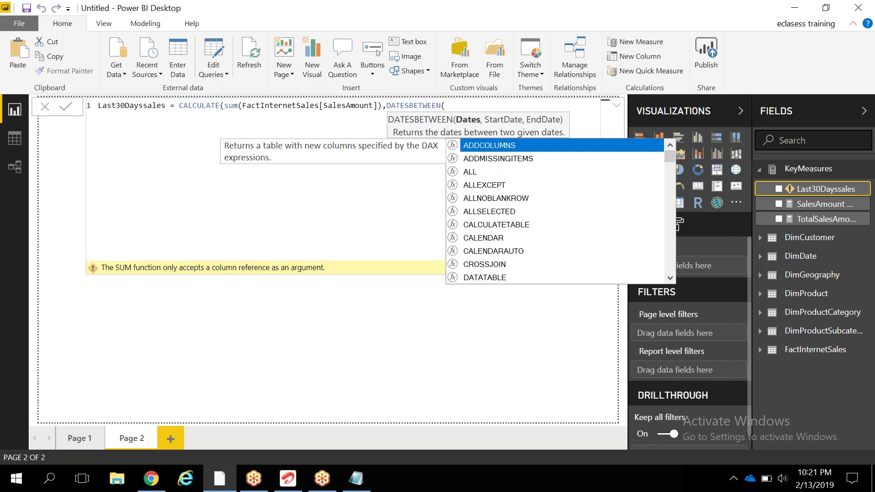
# Step: Enter DimDate as the dates argument of DATESBETWEEN and dismiss the VPN time-out notice
pyautogui.write('dat')
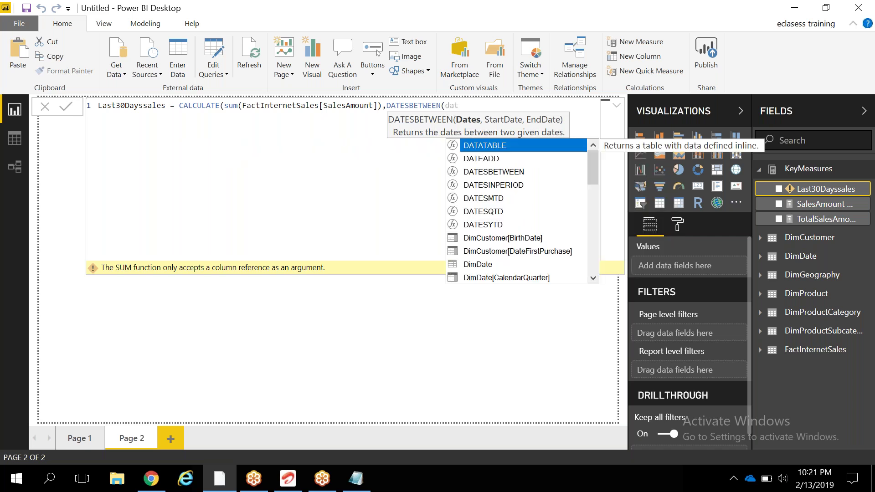
pyautogui.press('Down')
pyautogui.press('Down')
pyautogui.press('Down')
pyautogui.press('Down')
pyautogui.press('Down')
pyautogui.press('Down')
pyautogui.press('Down')
pyautogui.press('Down')
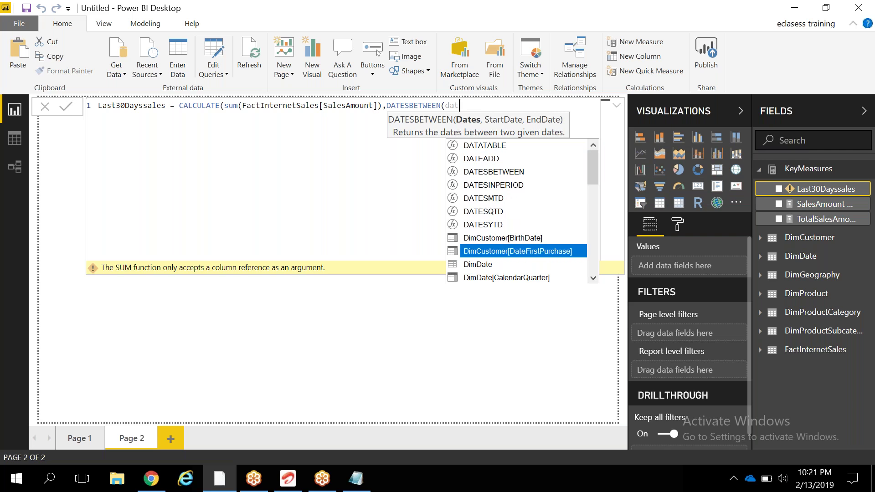
pyautogui.press('Down')
pyautogui.press('Tab')
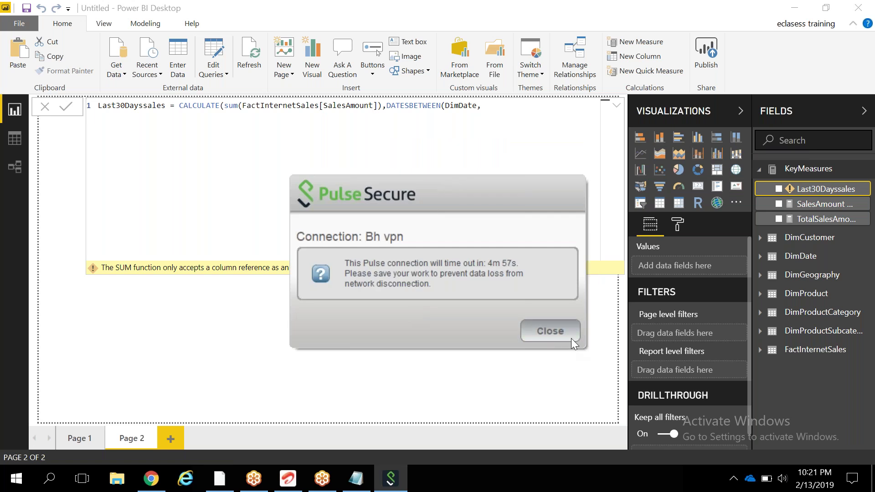
pyautogui.click(570, 337)
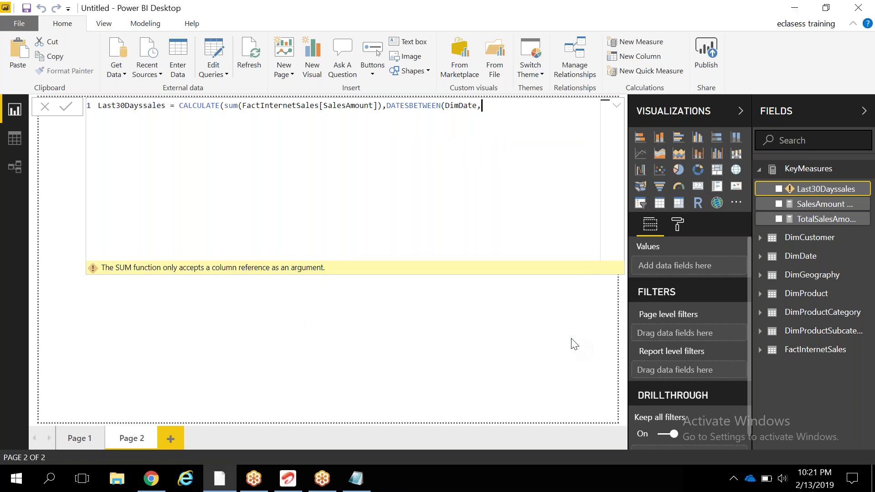
# Step: Put DATESBETWEEN on its own line and complete it with now()-30 as start date and now() as end date
pyautogui.click(387, 106)
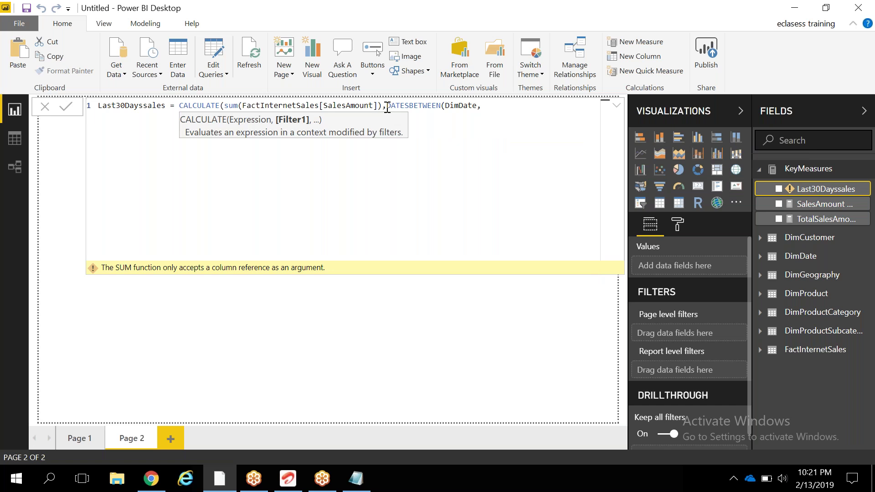
pyautogui.hotkey('shift', 'Return')
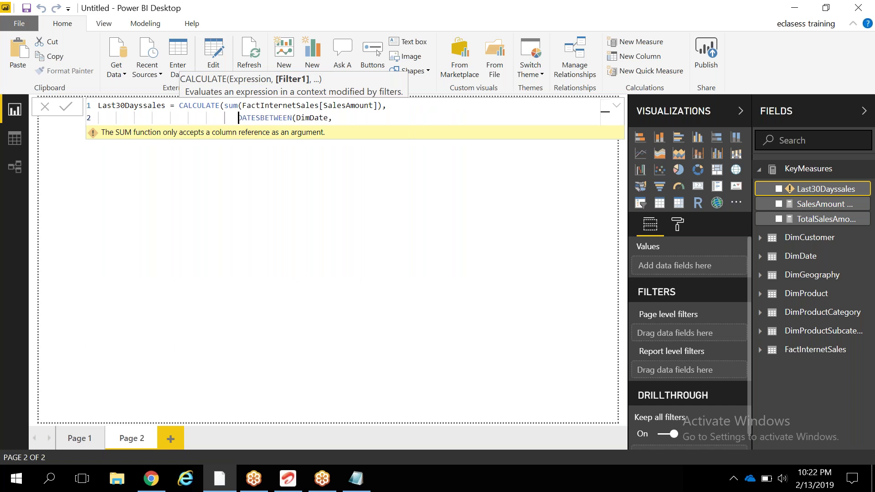
pyautogui.click(350, 120)
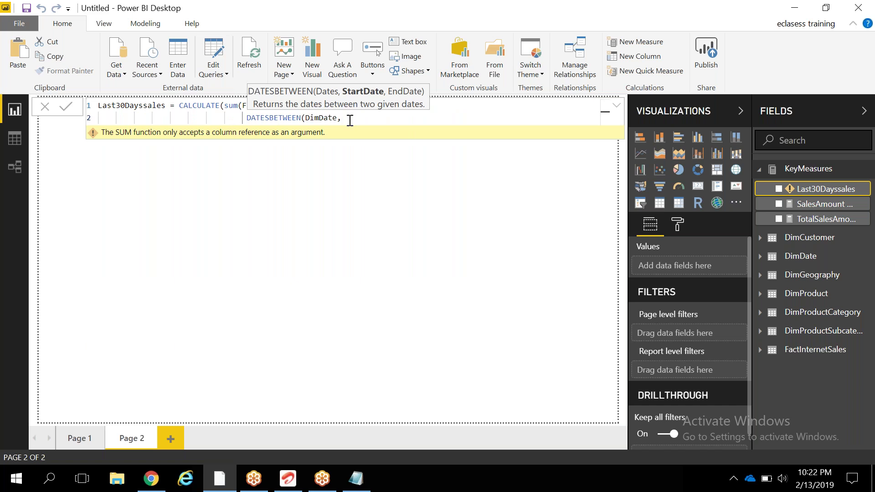
pyautogui.write('n')
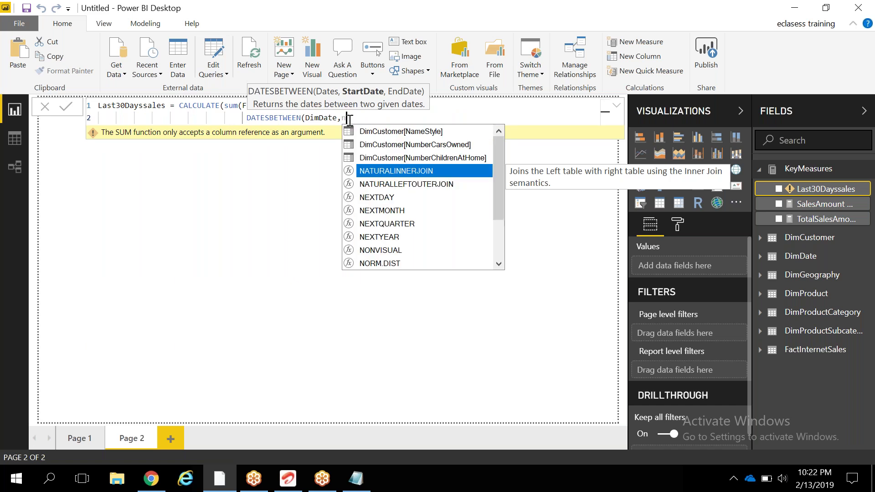
pyautogui.write('ow()-30')
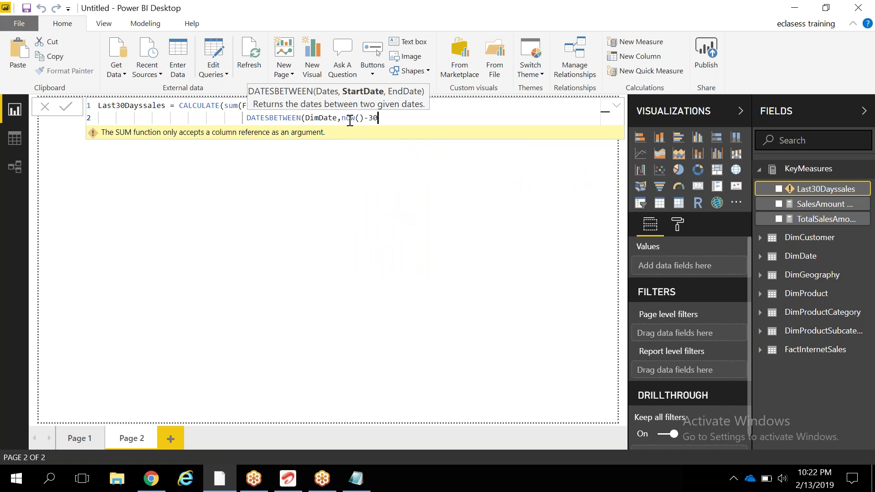
pyautogui.write(',now()))')
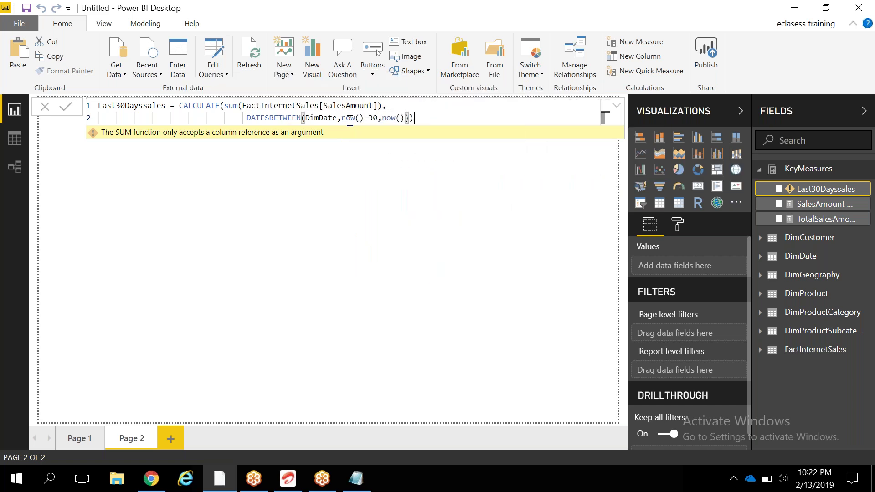
# Step: Enlarge the formula editor and try to commit the Last30Dayssales formula
pyautogui.click(618, 107)
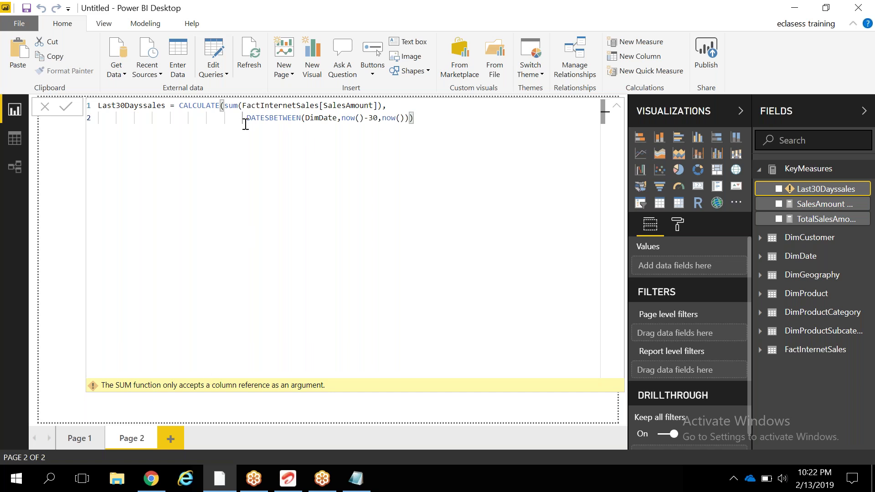
pyautogui.doubleClick(229, 106)
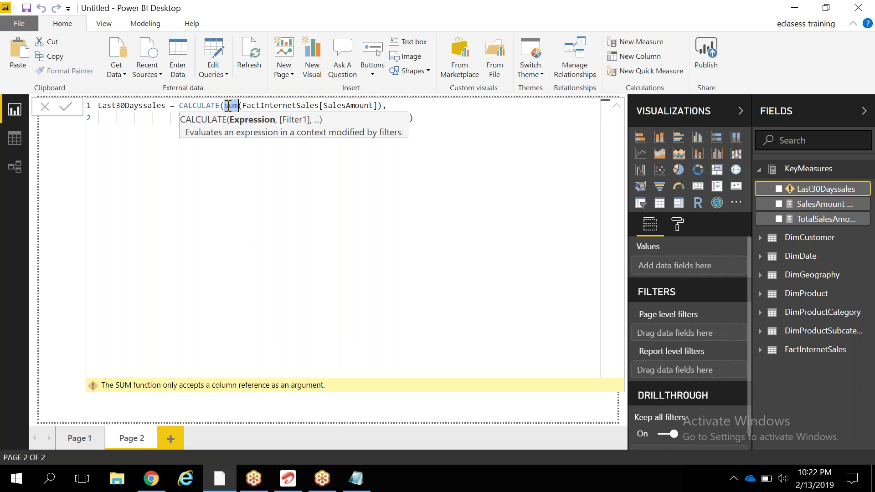
pyautogui.click(303, 104)
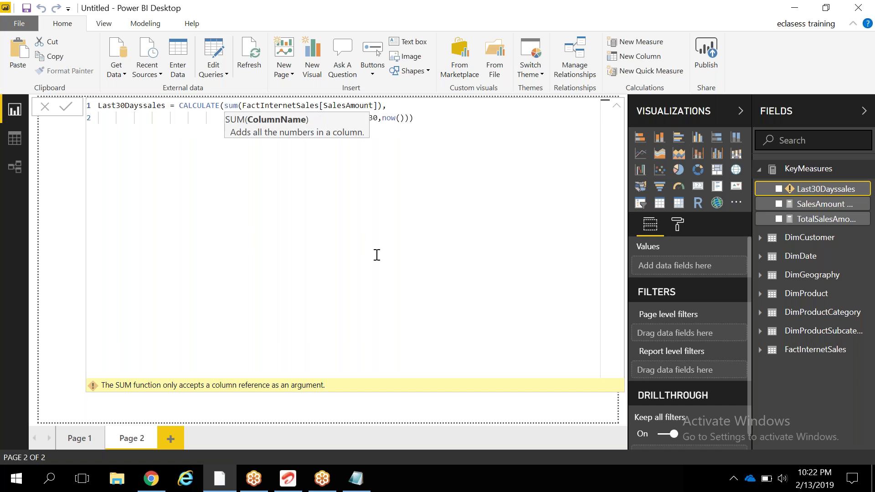
pyautogui.click(364, 169)
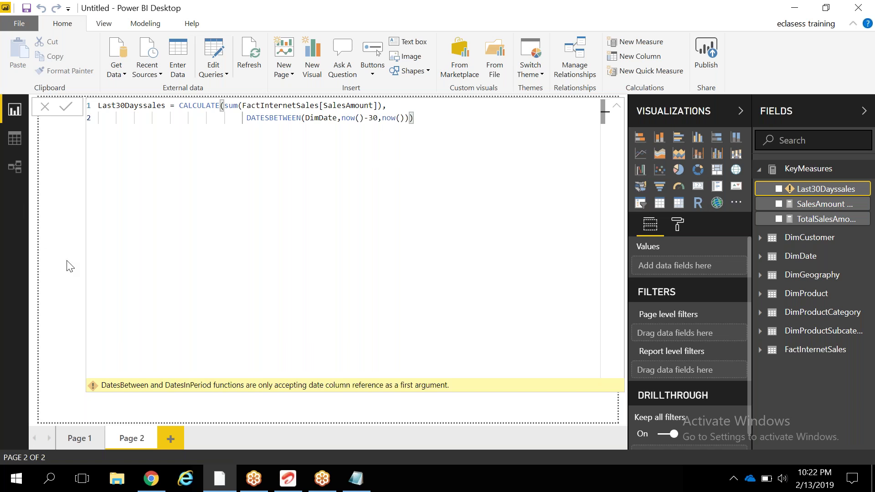
pyautogui.click(287, 195)
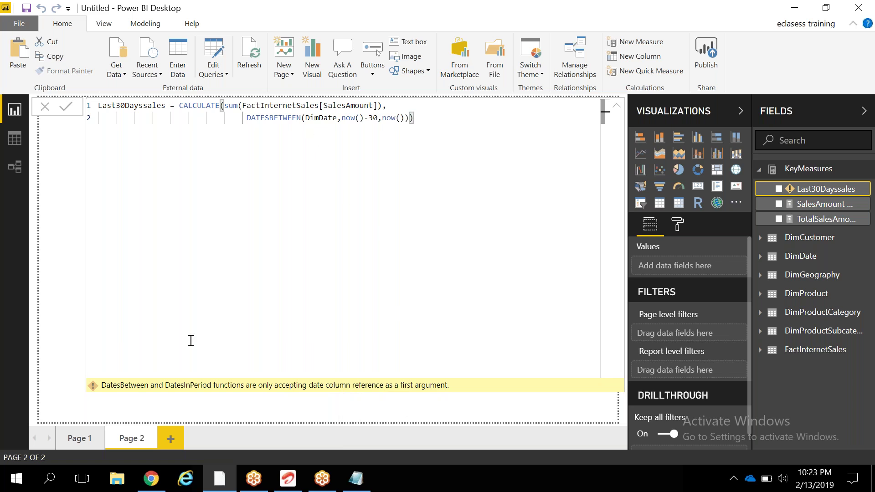
# Step: Switch to Chrome, search Google for "datesbetween" and open the Microsoft documentation page of the function
pyautogui.click(157, 489)
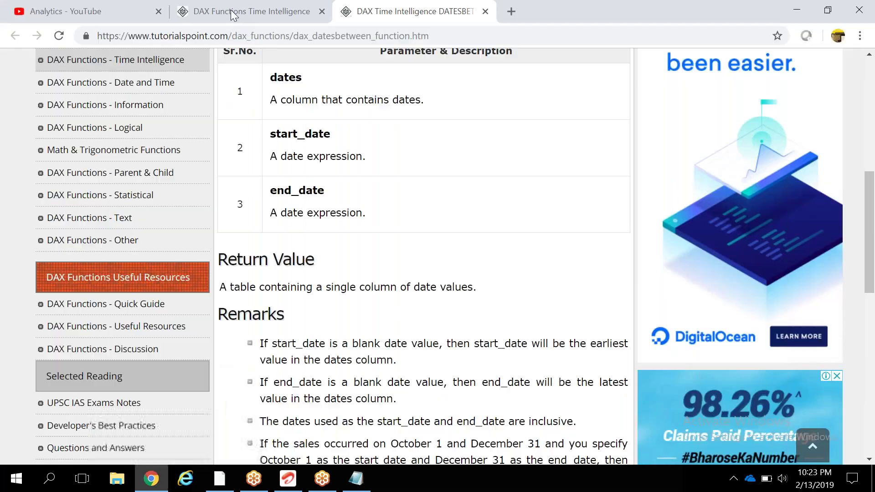
pyautogui.click(434, 40)
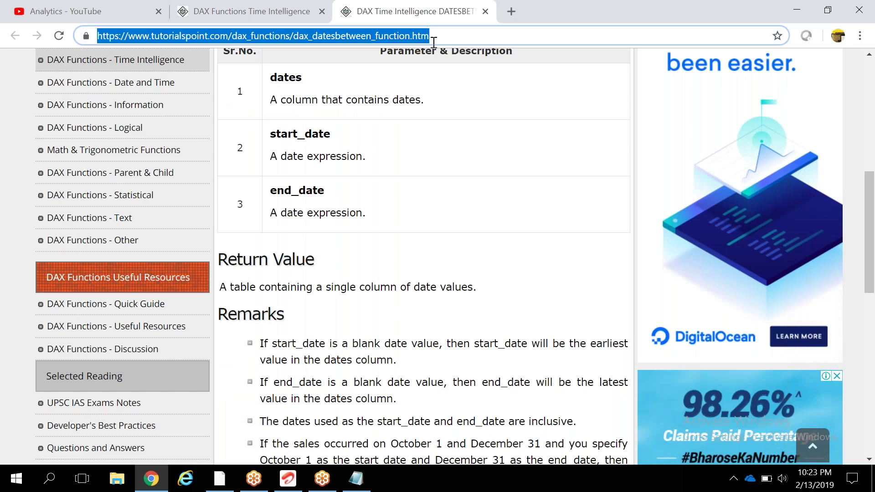
pyautogui.write('da')
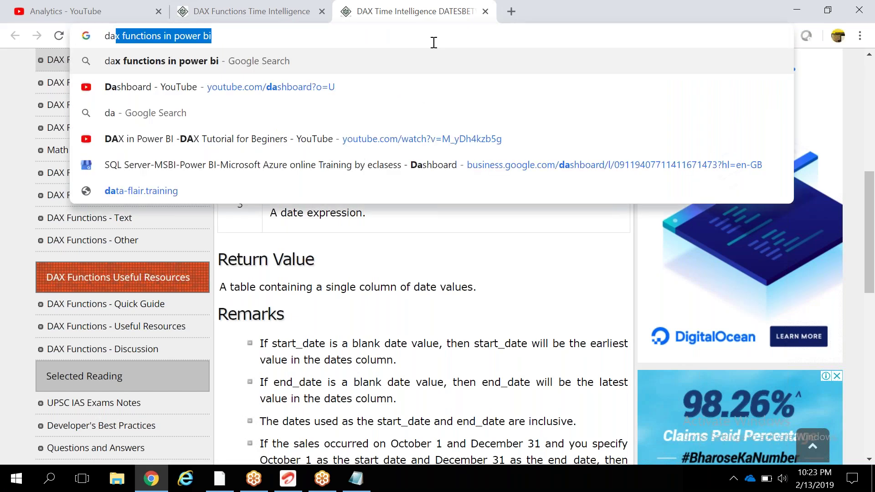
pyautogui.write('tesbetween')
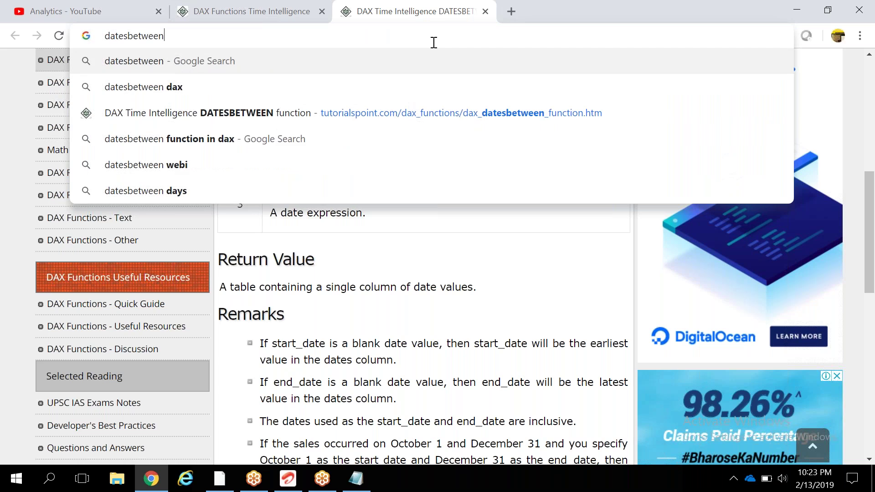
pyautogui.press('Return')
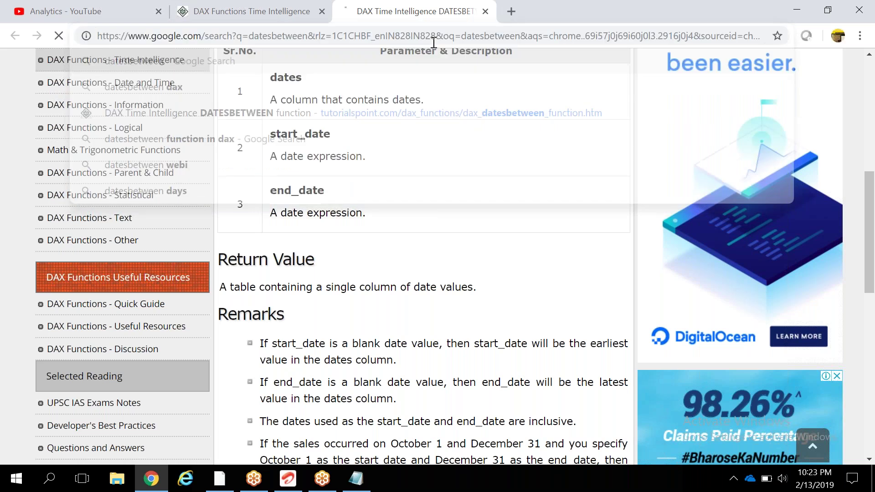
pyautogui.click(238, 178)
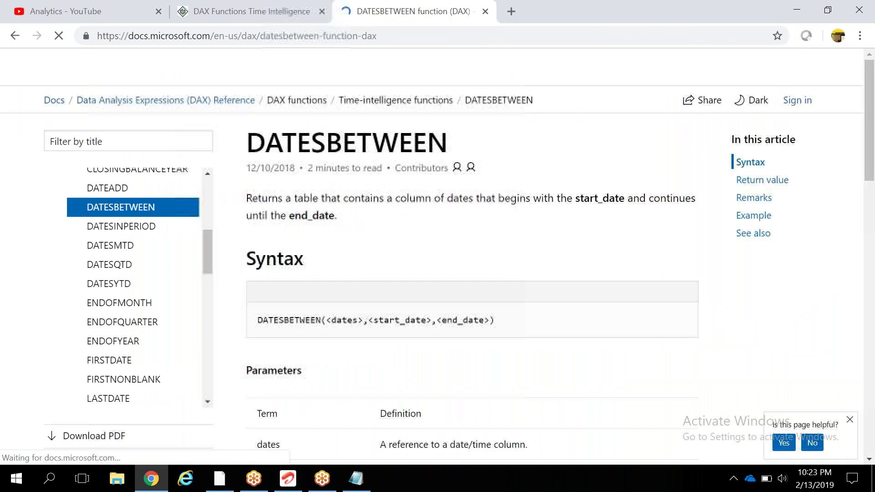
# Step: Examine the DATESBETWEEN syntax and the definition of its dates parameter
pyautogui.tripleClick(502, 319)
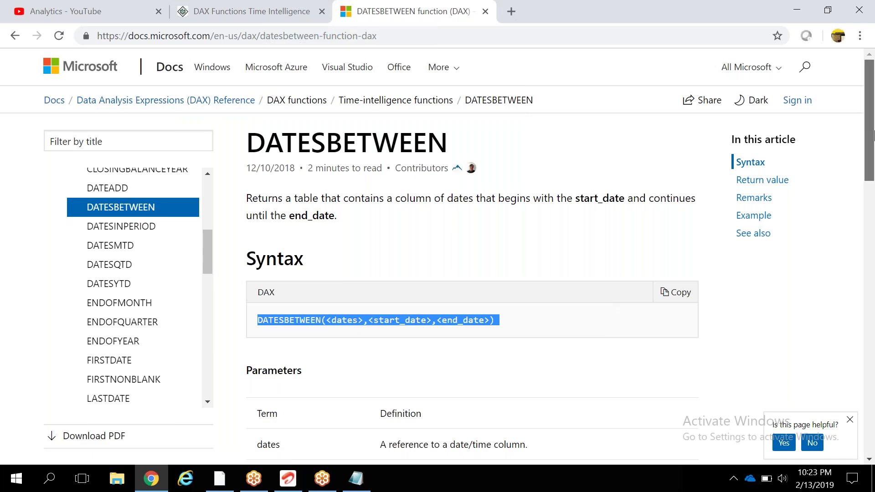
pyautogui.scroll(-4, 440, 165)
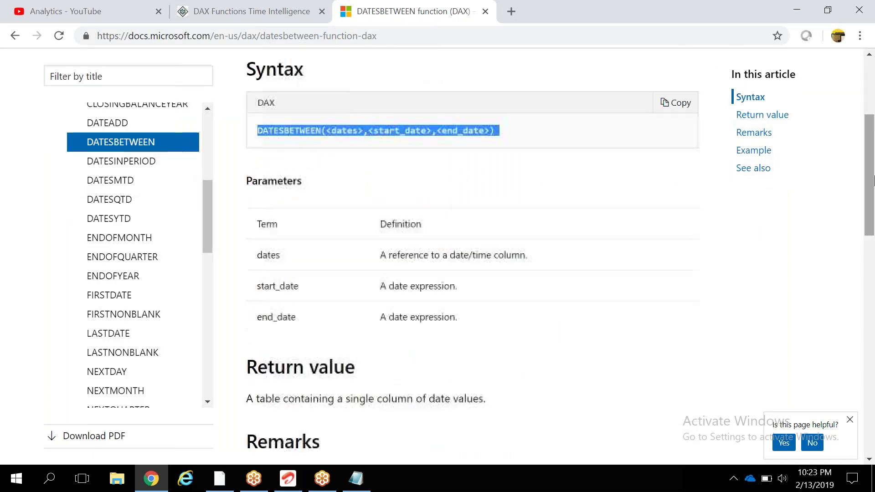
pyautogui.click(360, 122)
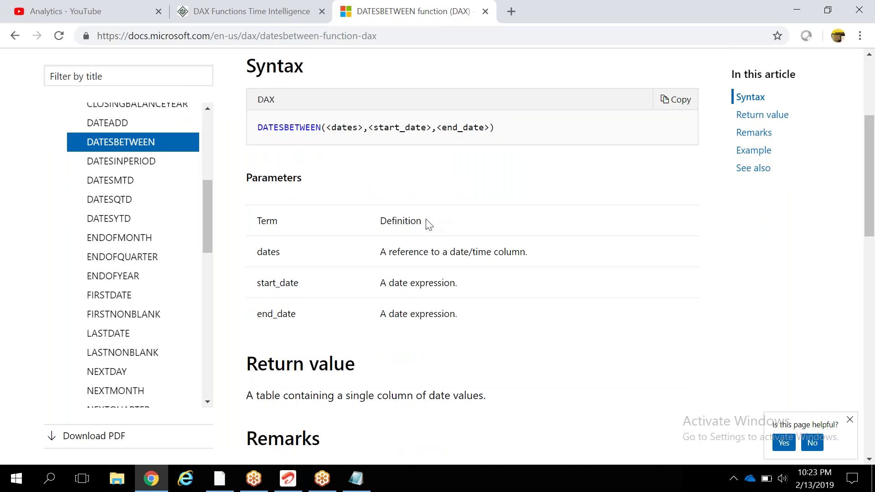
pyautogui.moveTo(380, 252); pyautogui.dragTo(527, 251)
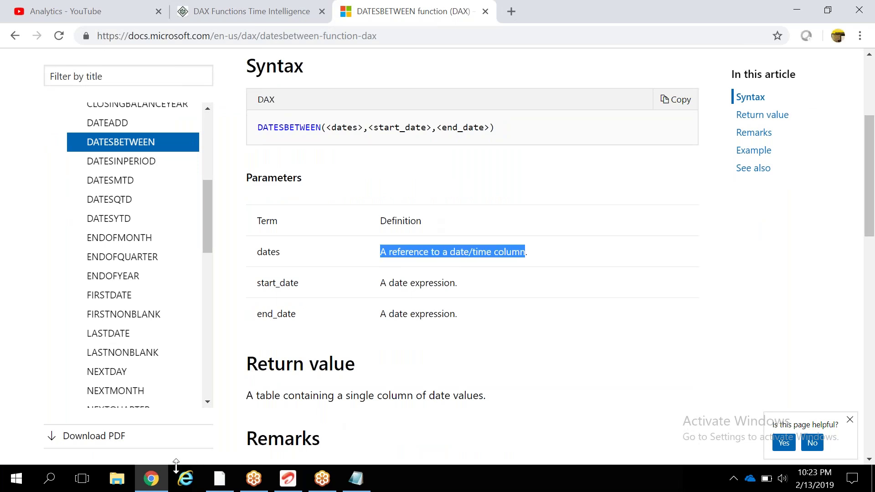
# Step: Switch back to Power BI Desktop, replace the dates argument with DimDate[FullDateAlternateKey] and commit the measure
pyautogui.click(223, 482)
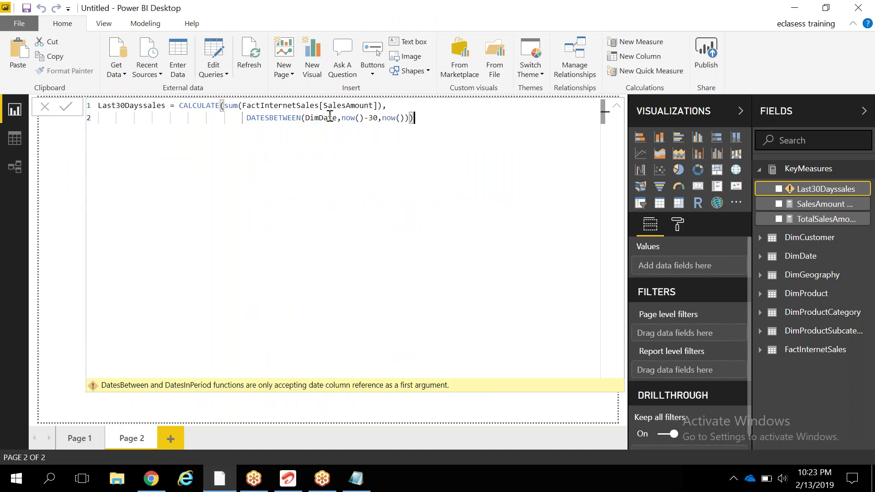
pyautogui.doubleClick(323, 118)
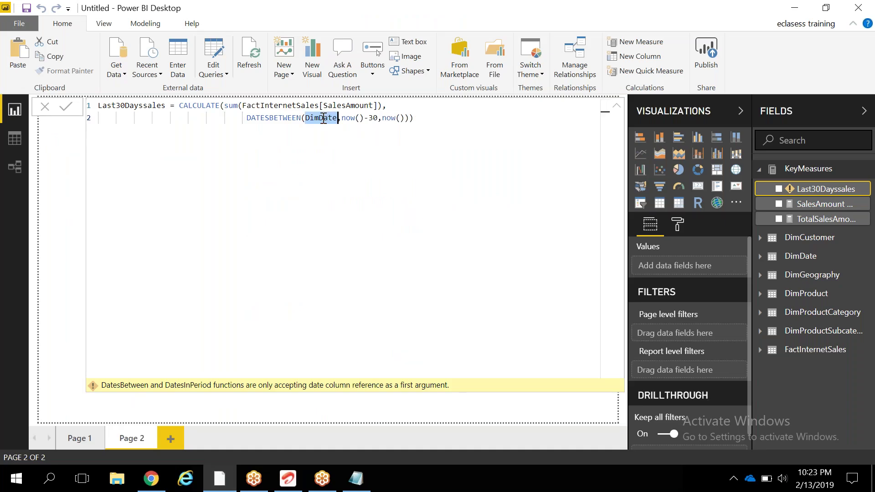
pyautogui.write('Dim')
pyautogui.press('Tab')
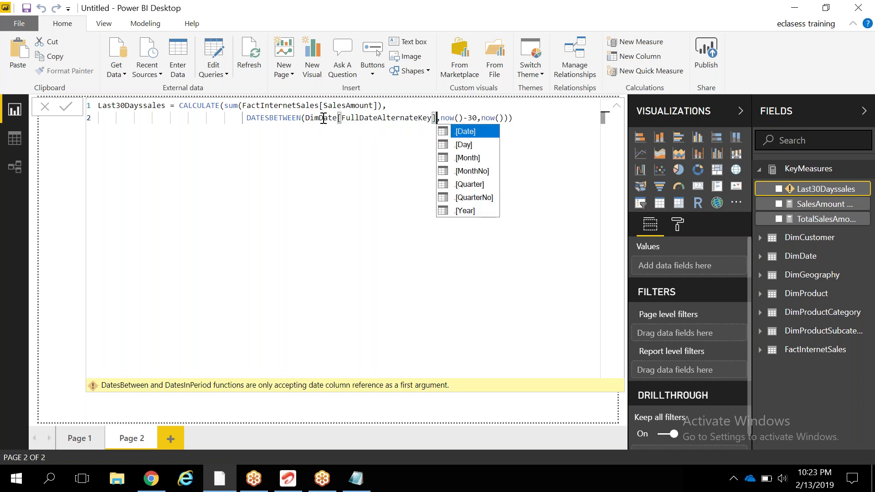
pyautogui.click(341, 172)
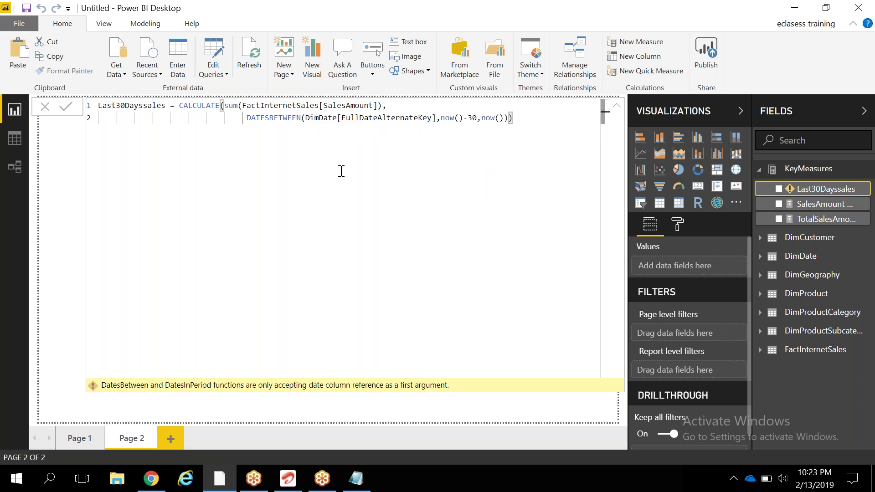
pyautogui.doubleClick(368, 118)
pyautogui.click(468, 150)
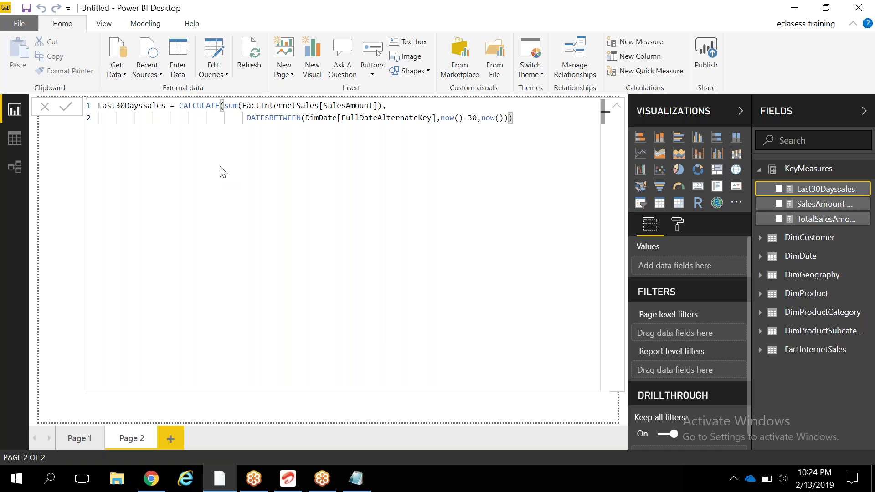
# Step: Select the entire two-line formula of the Last30Dayssales measure
pyautogui.click(522, 124)
pyautogui.press('Left')
pyautogui.press('Left')
pyautogui.press('Left')
pyautogui.moveTo(500, 117); pyautogui.dragTo(97, 106)
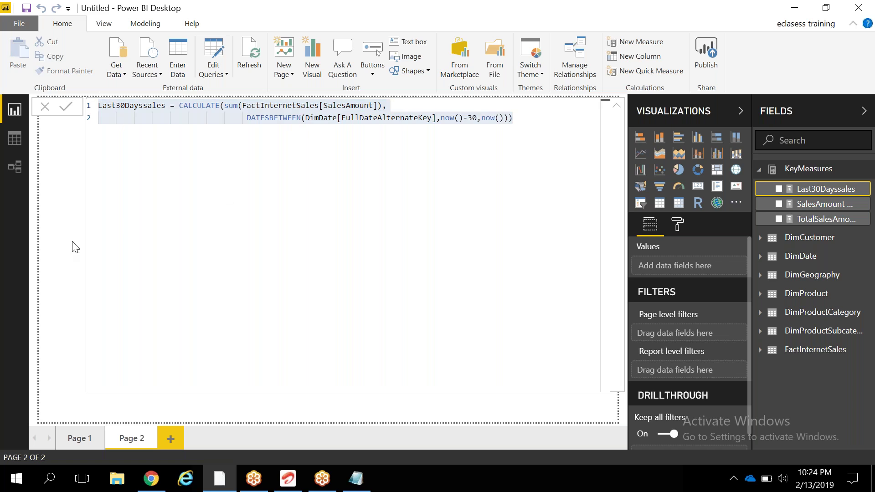
# Step: Copy the selected measure formula and collapse the formula editor back to a single line
pyautogui.hotkey('ctrl', 'c')
pyautogui.click(618, 106)
pyautogui.click(436, 239)
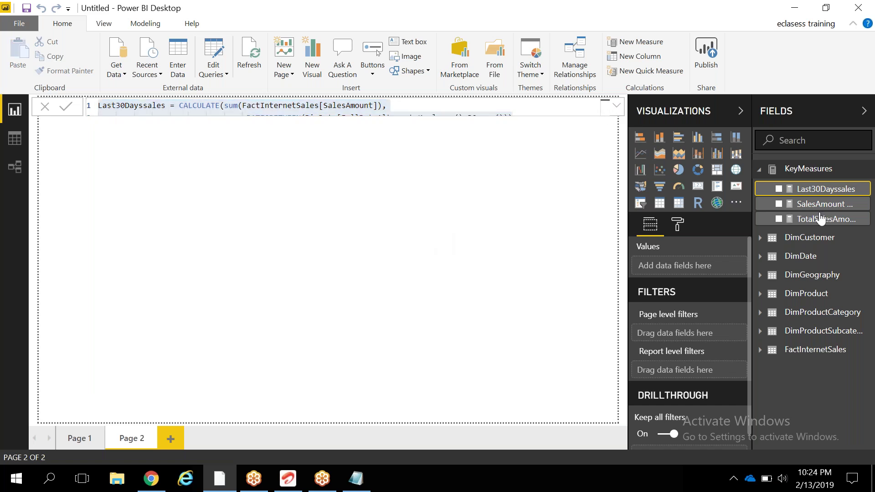
# Step: Build a table on Page 2 with EnglishProductCategoryName from DimProductCategory and the Last30Dayssales measure
pyautogui.click(786, 140)
pyautogui.write('ca')
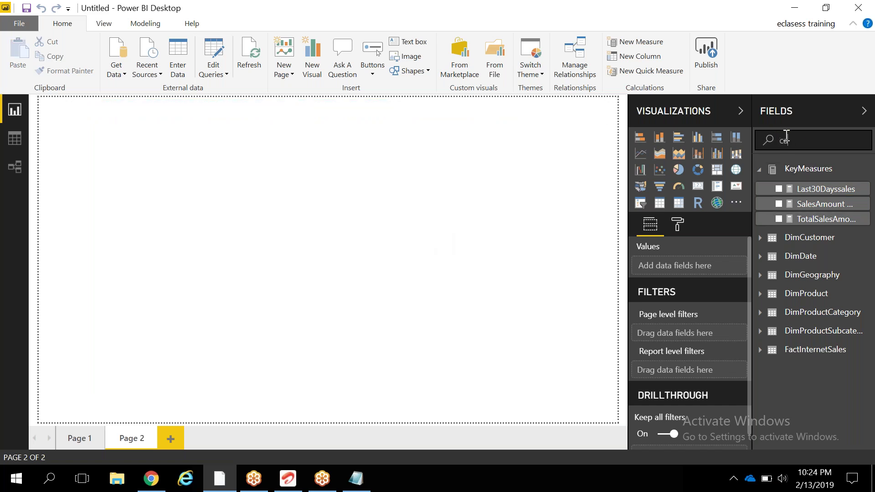
pyautogui.write('legoryname')
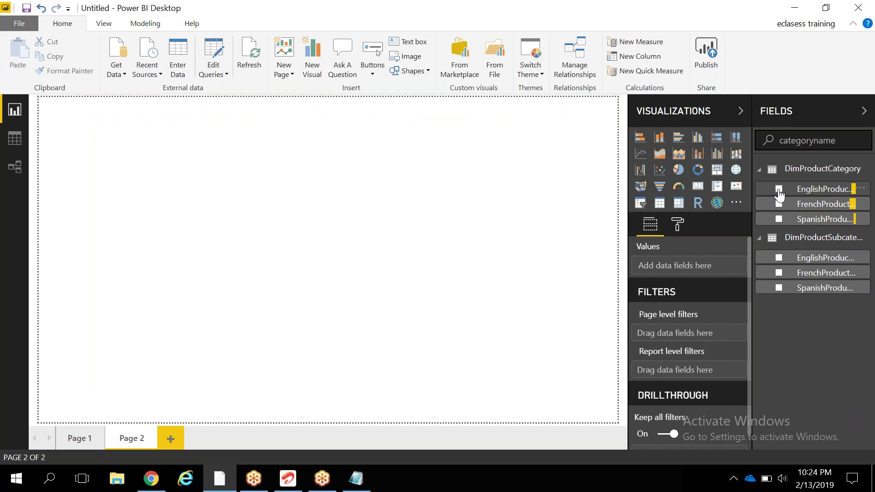
pyautogui.click(779, 189)
pyautogui.moveTo(845, 140); pyautogui.dragTo(719, 139)
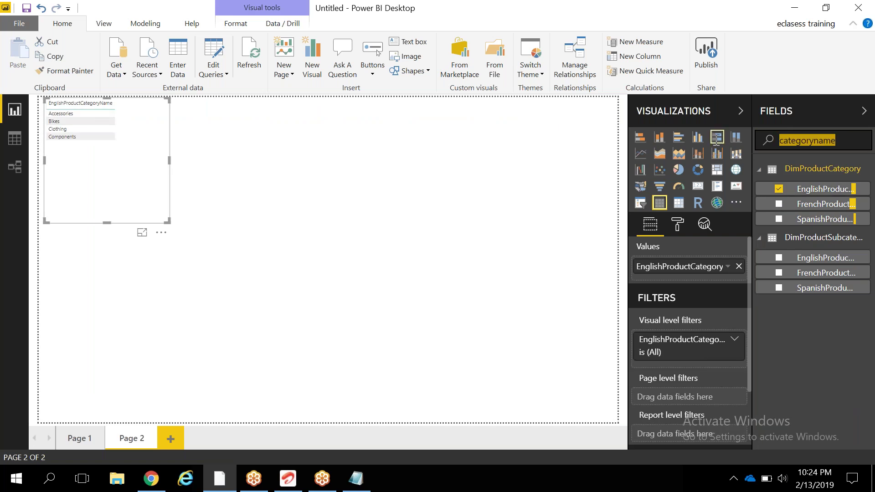
pyautogui.press('BackSpace')
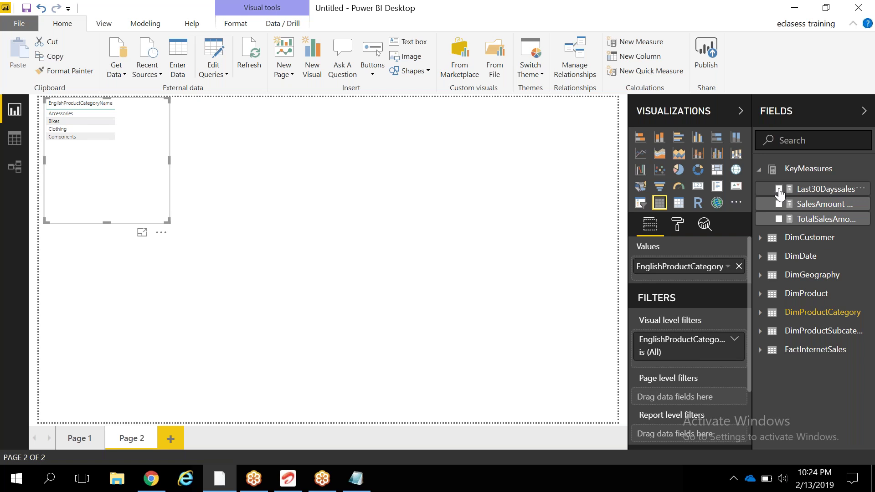
pyautogui.click(779, 189)
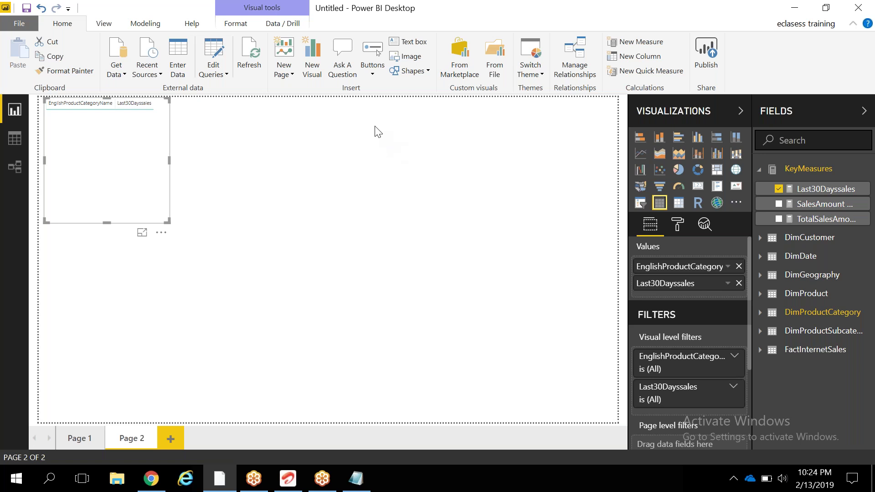
# Step: Create a second, separate visual with CalendarYear from DimDate and the SalesAmount YoY% measure
pyautogui.click(416, 173)
pyautogui.click(816, 142)
pyautogui.write('cal')
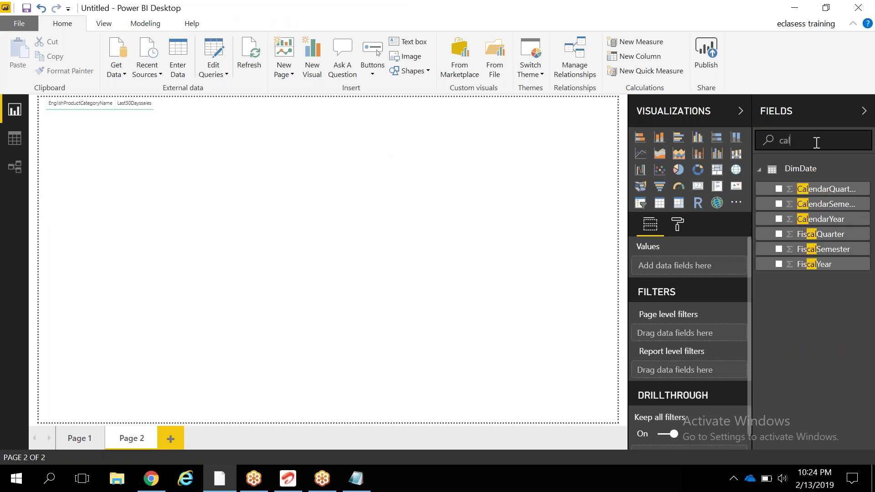
pyautogui.click(779, 220)
pyautogui.write('salesamount')
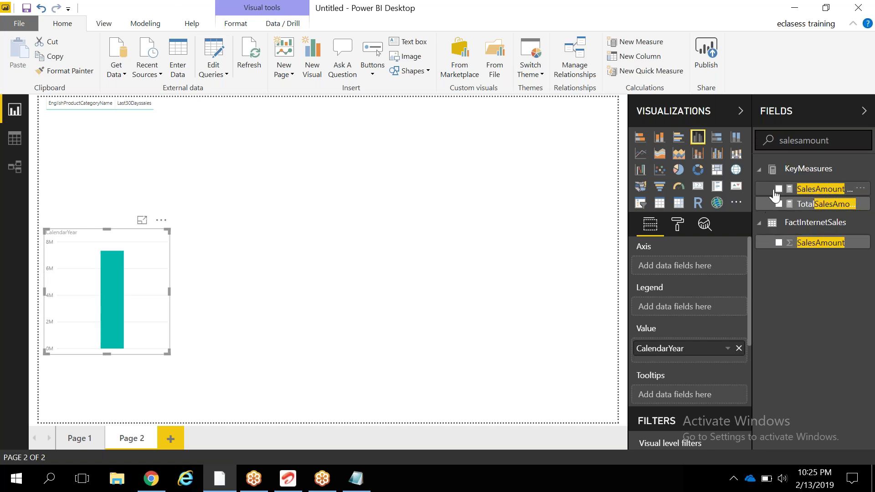
pyautogui.click(779, 192)
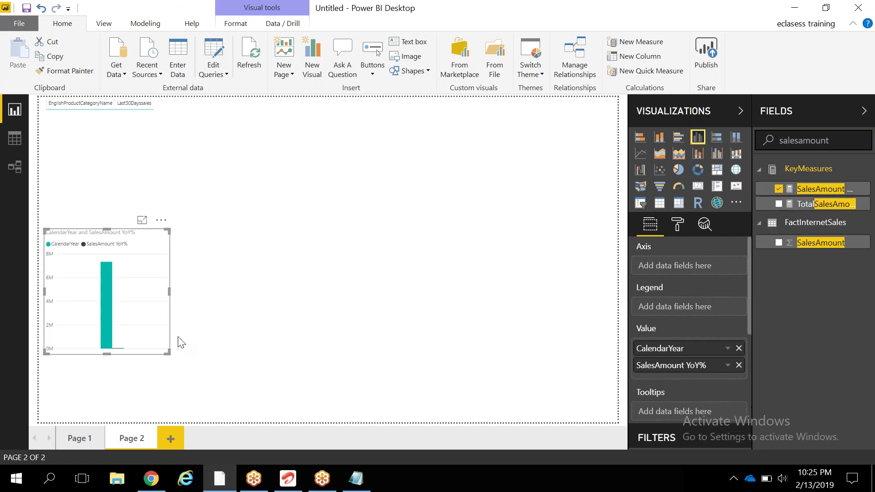
# Step: Enlarge the CalendarYear chart, convert it to a table and place it in the upper-right part of the report page
pyautogui.moveTo(165, 353); pyautogui.dragTo(342, 404)
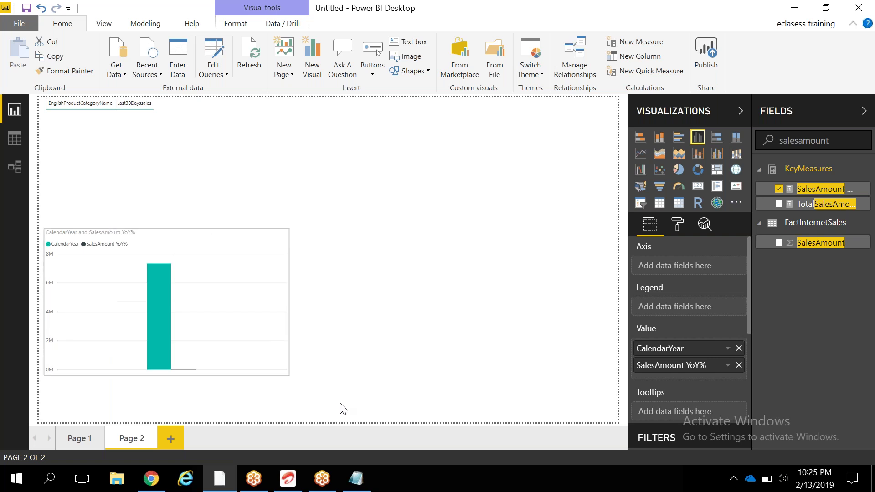
pyautogui.click(659, 202)
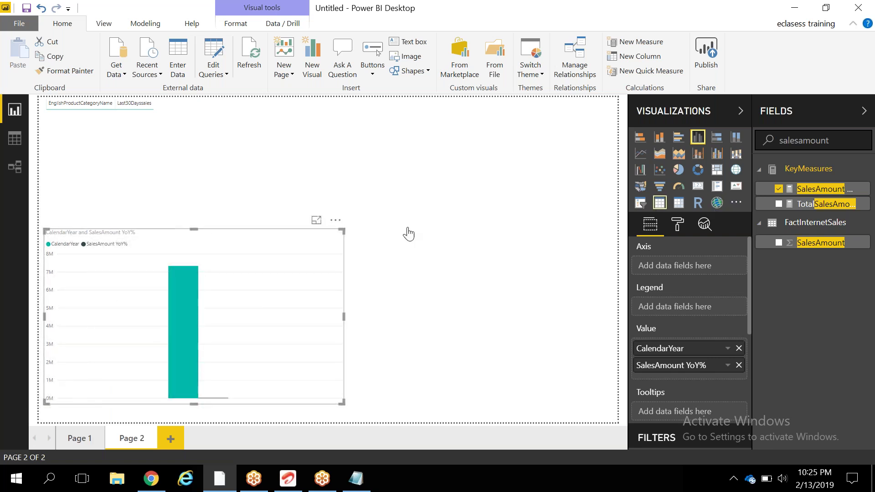
pyautogui.moveTo(246, 283); pyautogui.dragTo(551, 129)
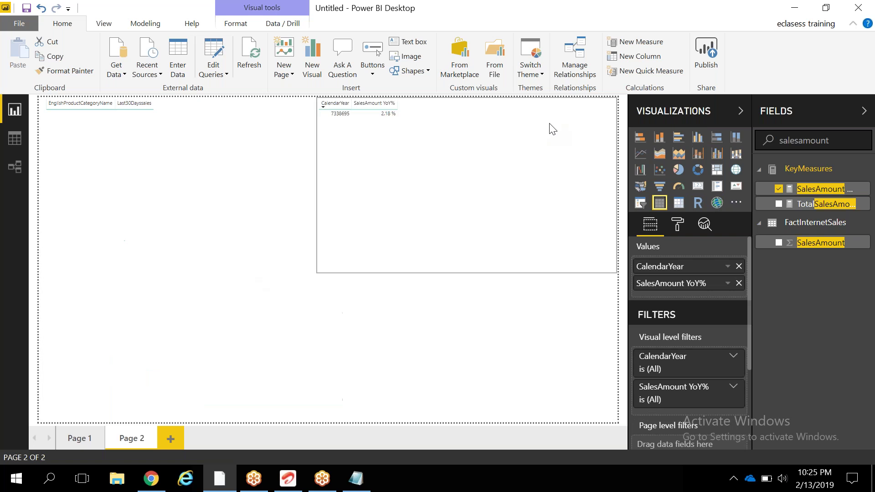
# Step: Replace SalesAmount YoY% with TotalSalesAmount in the CalendarYear table and set CalendarYear to Don't summarize
pyautogui.click(780, 189)
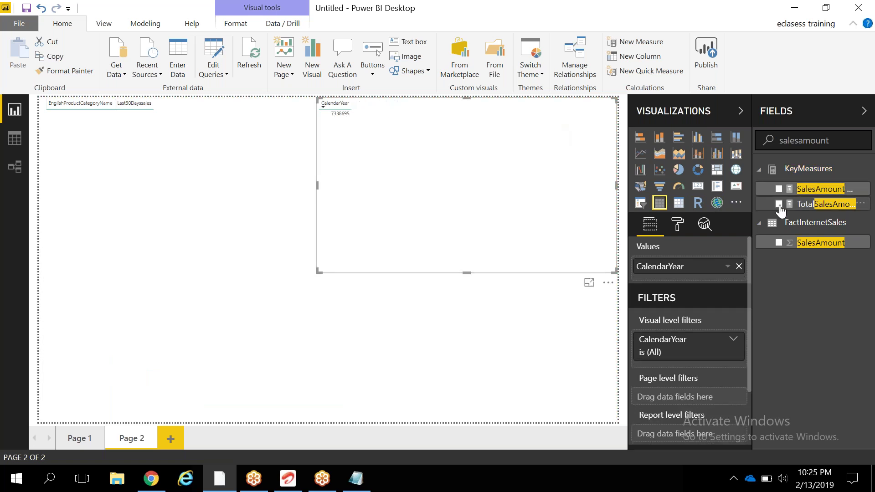
pyautogui.click(779, 205)
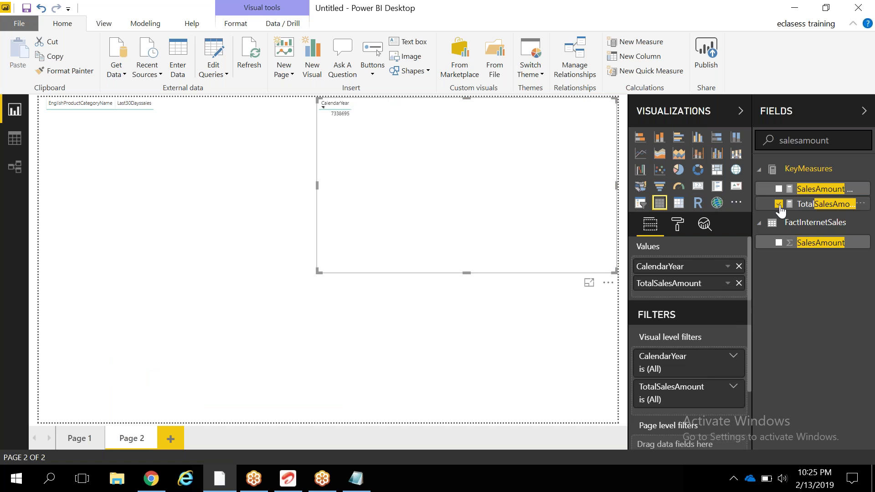
pyautogui.click(729, 267)
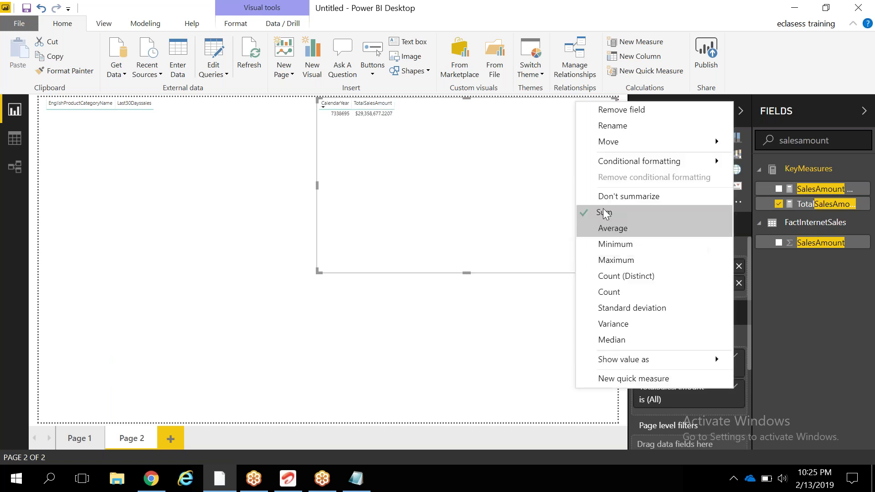
pyautogui.click(633, 197)
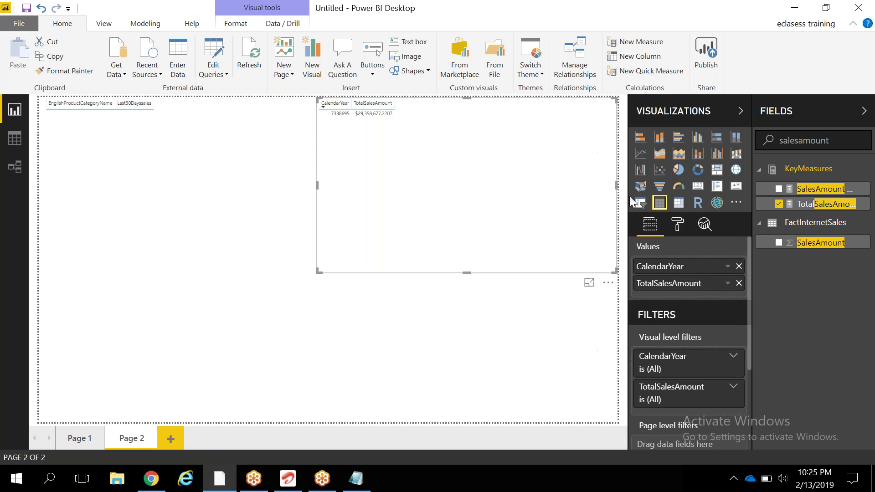
pyautogui.click(346, 115)
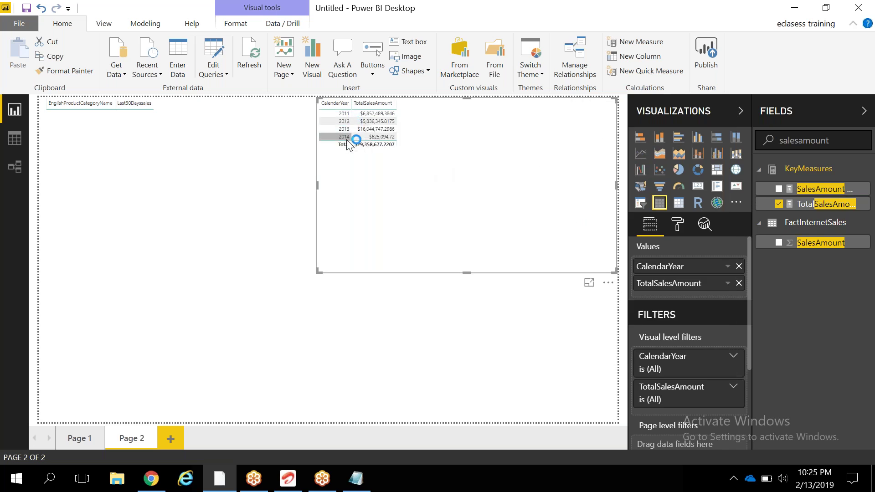